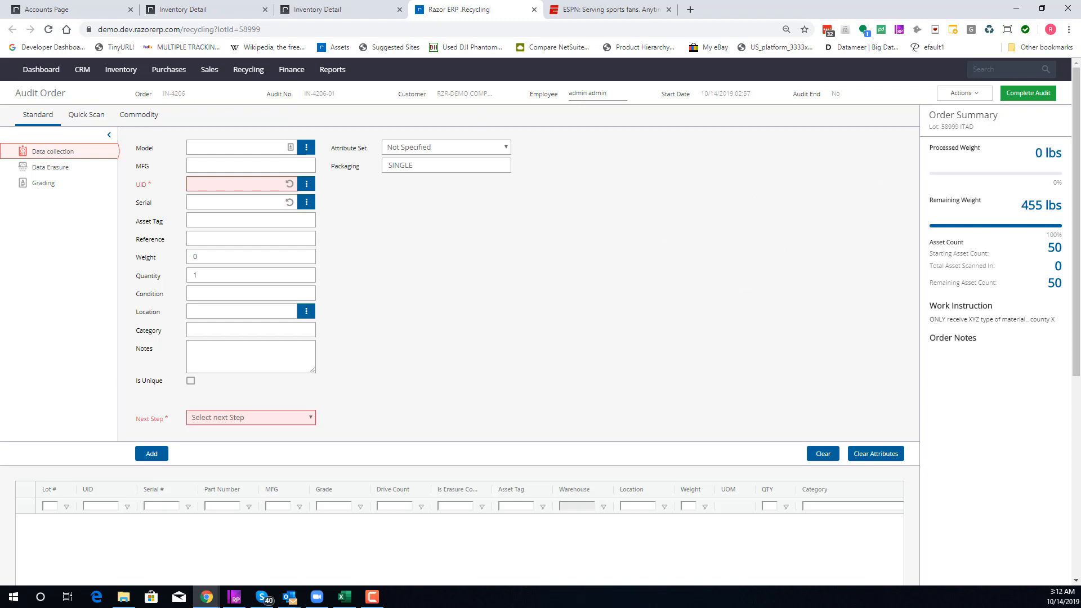
Step: Review the columns and asset rows of the Test Import workbook in Excel, from Model through Weight, then move its window off the audit page
click(344, 596)
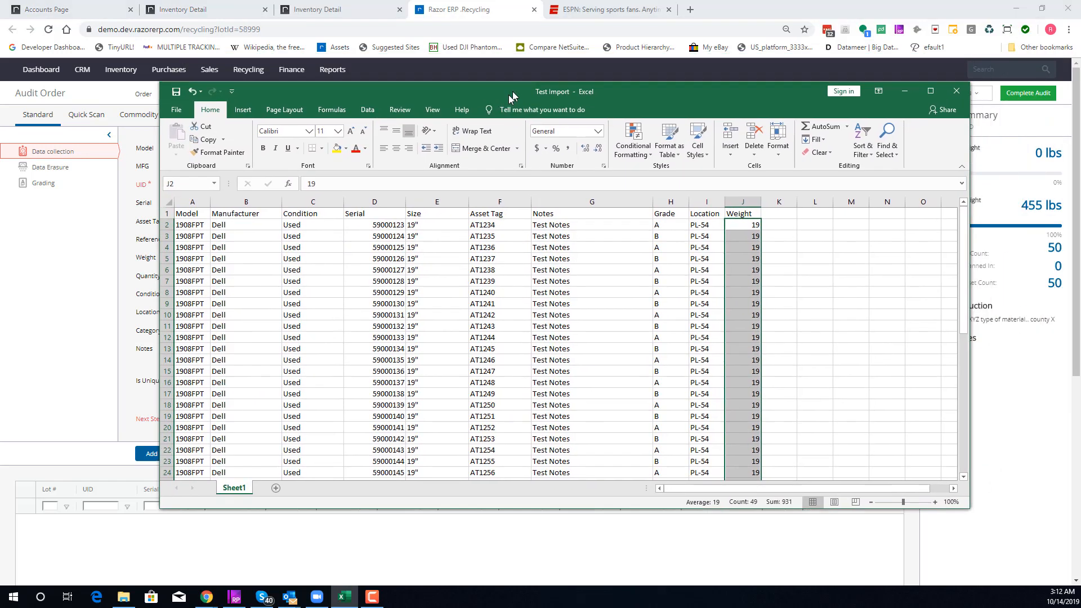
click(397, 439)
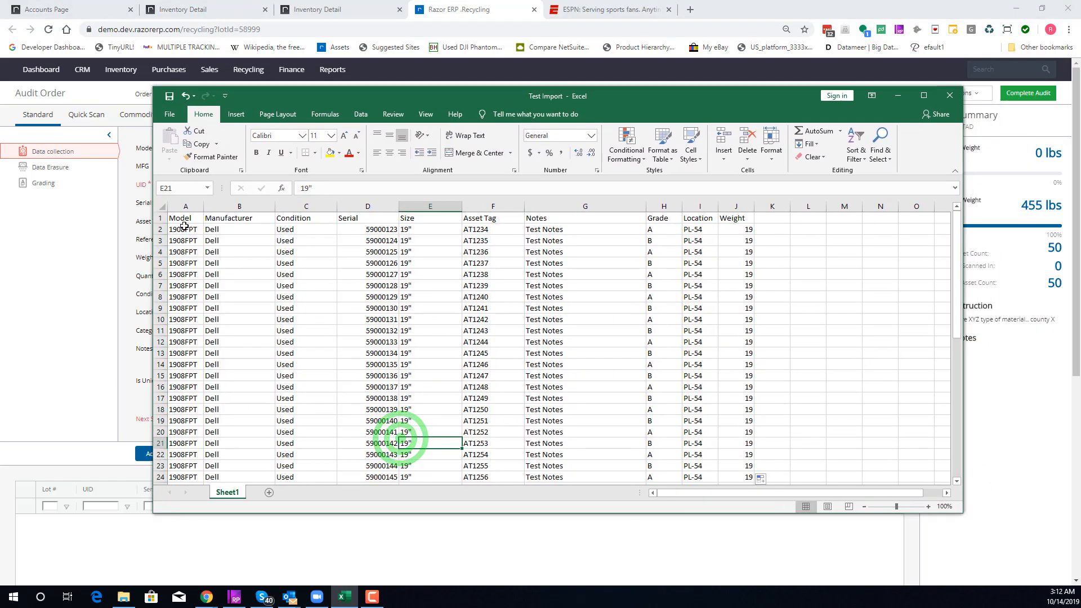
drag(187, 221, 388, 478)
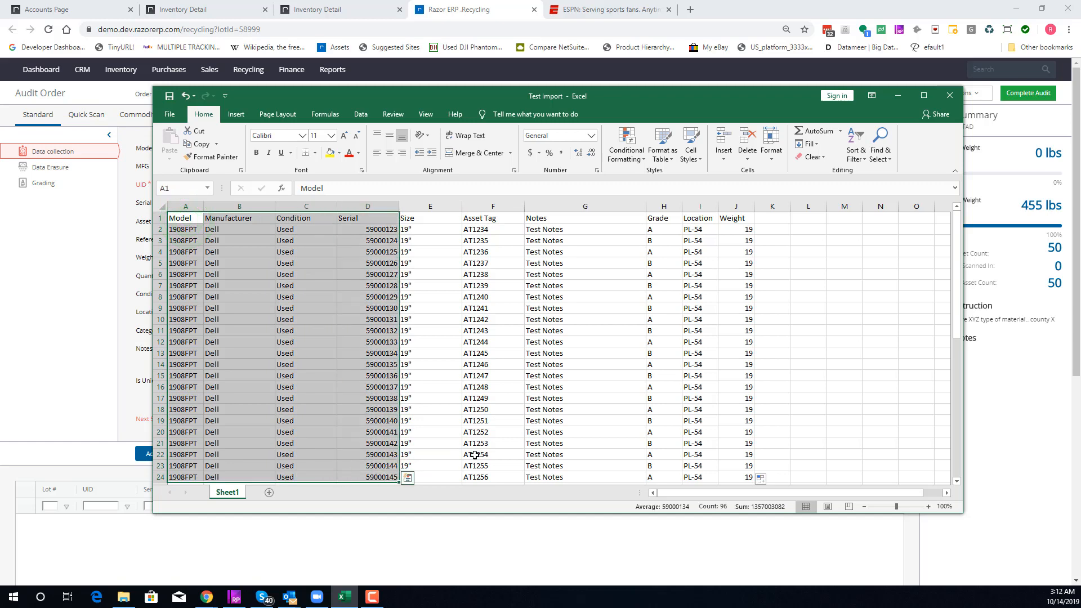
click(744, 227)
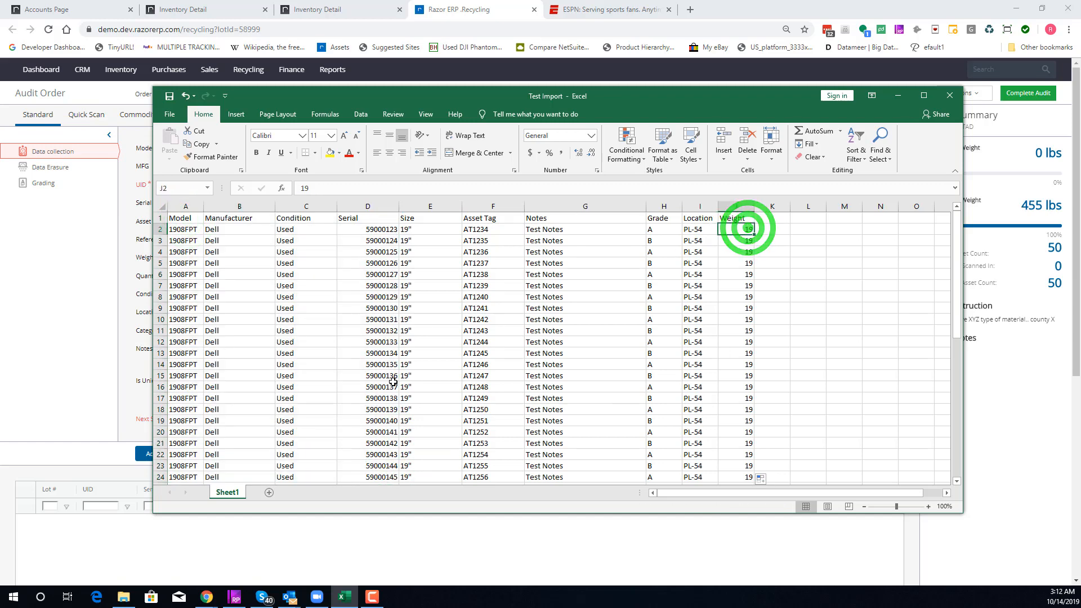
scroll(372, 385, down, 2)
scroll(372, 385, up, 2)
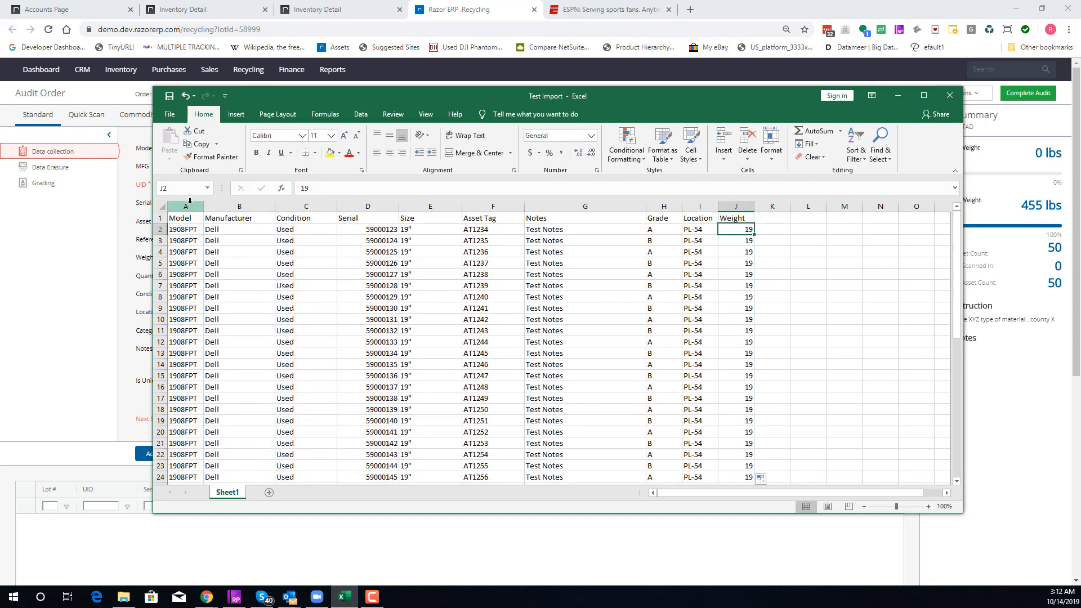
drag(183, 220, 739, 467)
scroll(633, 417, up, 2)
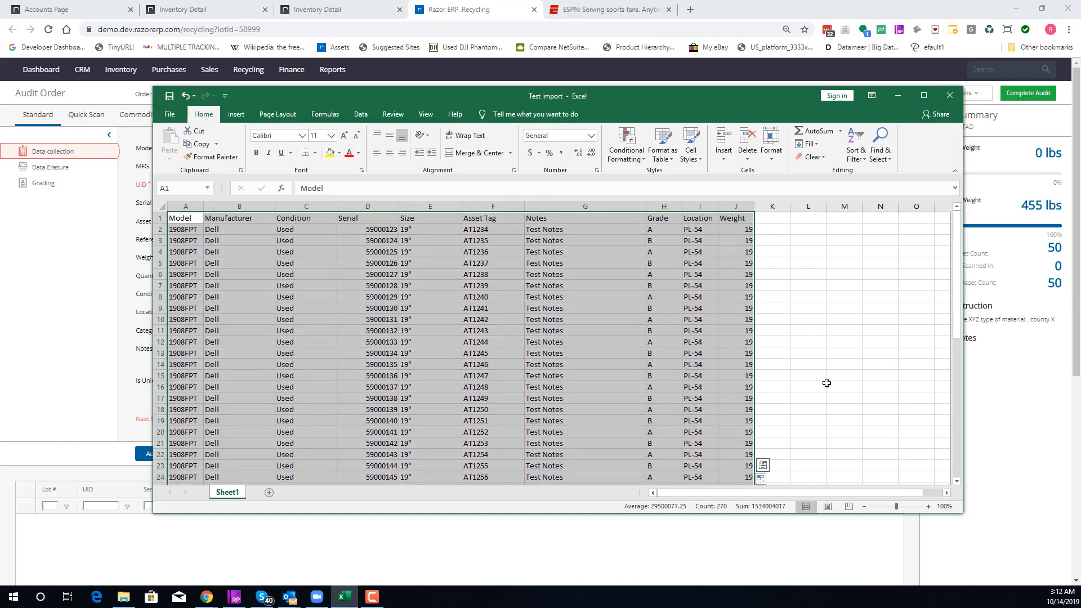
click(878, 377)
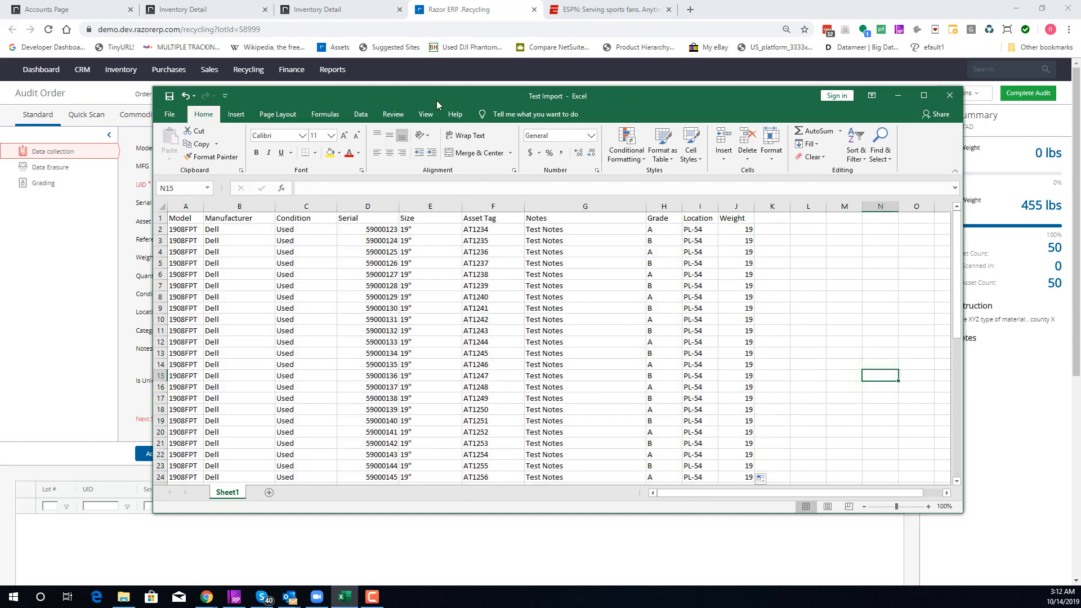
drag(437, 100, 391, 108)
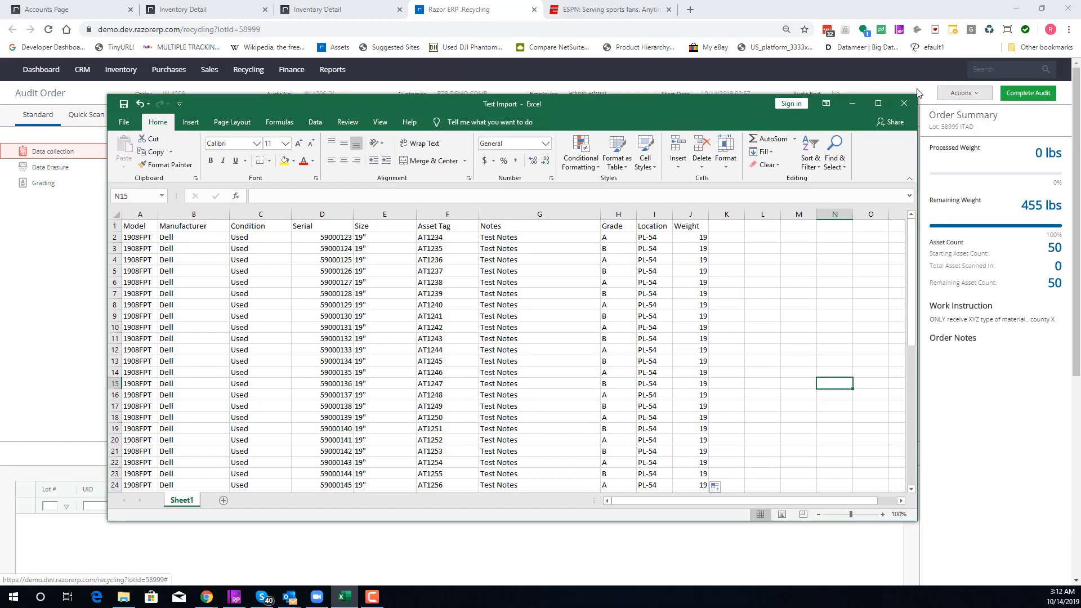
drag(659, 104, 649, 0)
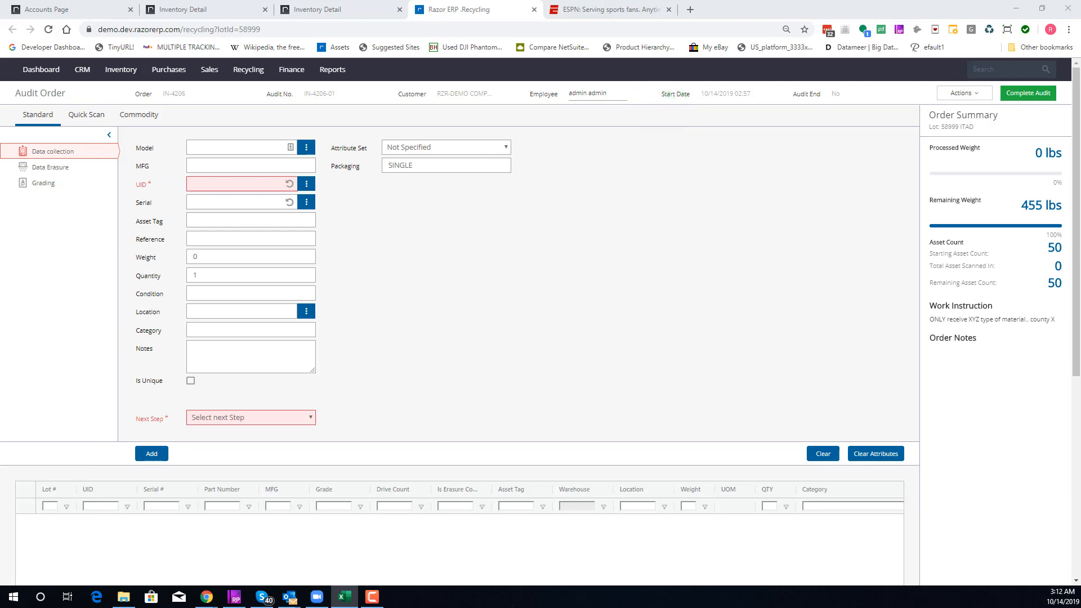
Step: Start Import Assets 2 for the audit order in Razor ERP and upload the Test Import workbook
click(663, 325)
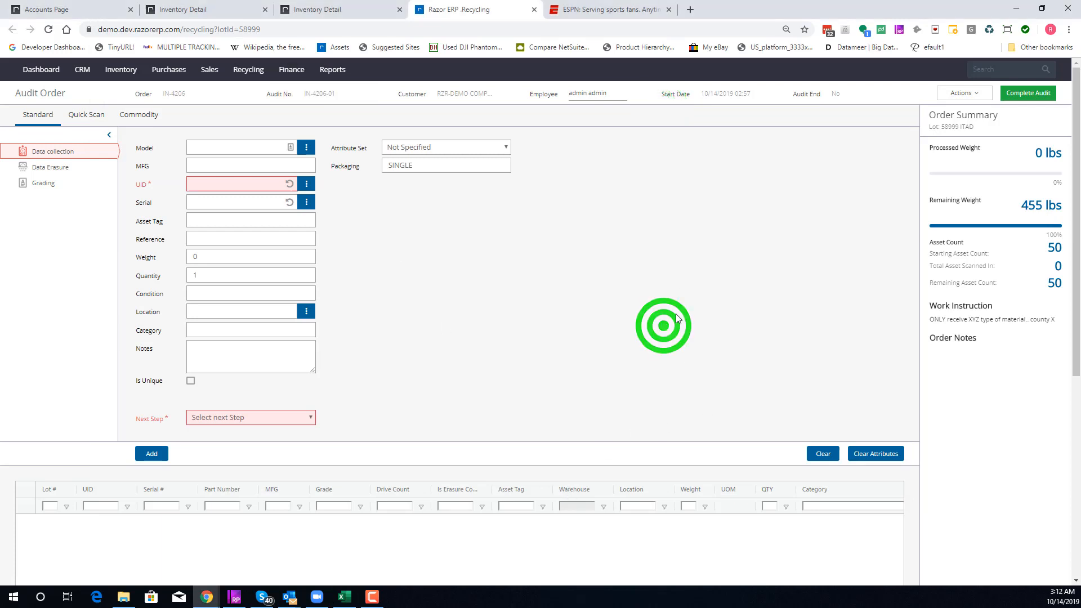
scroll(378, 509, down, 2)
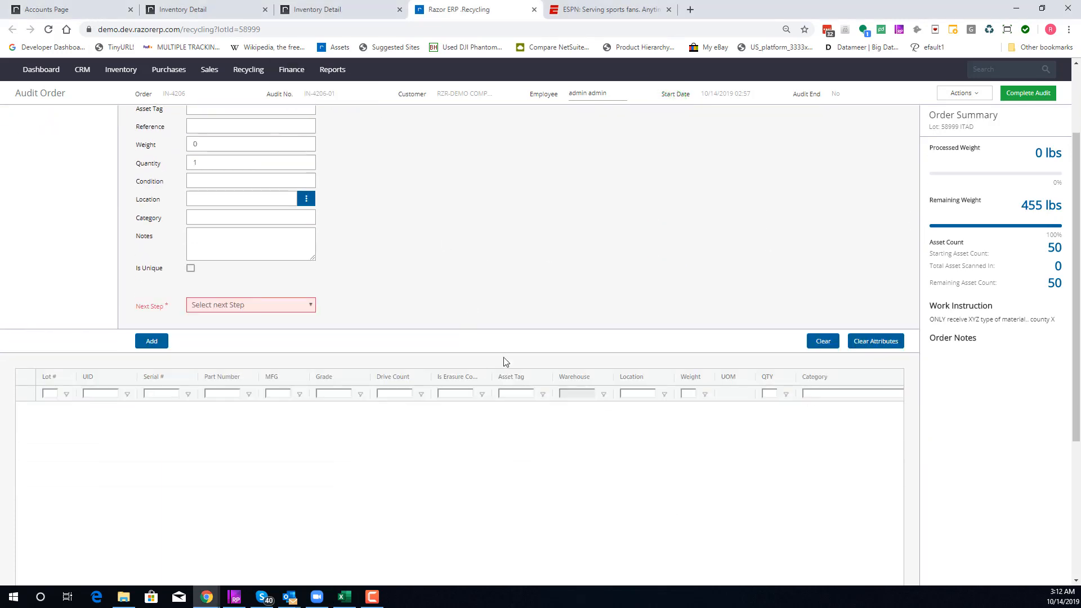
scroll(589, 291, up, 3)
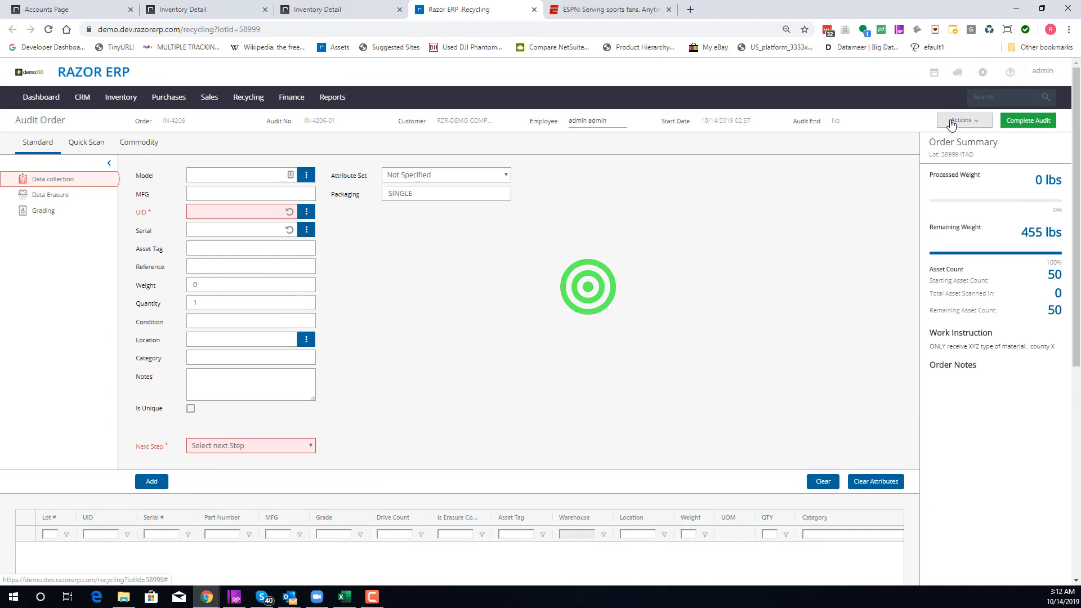
click(951, 120)
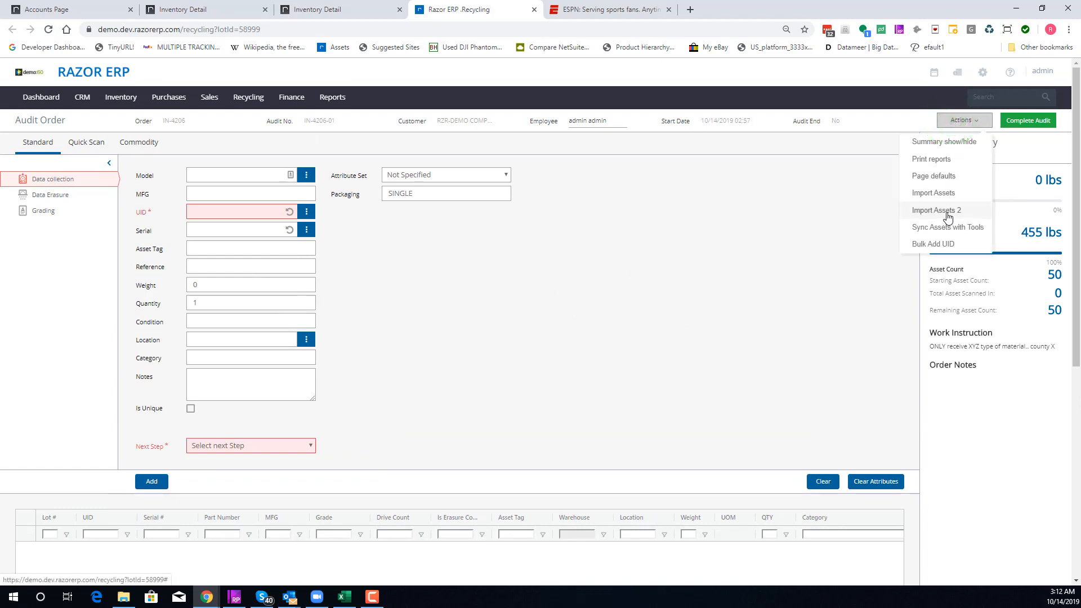
click(947, 213)
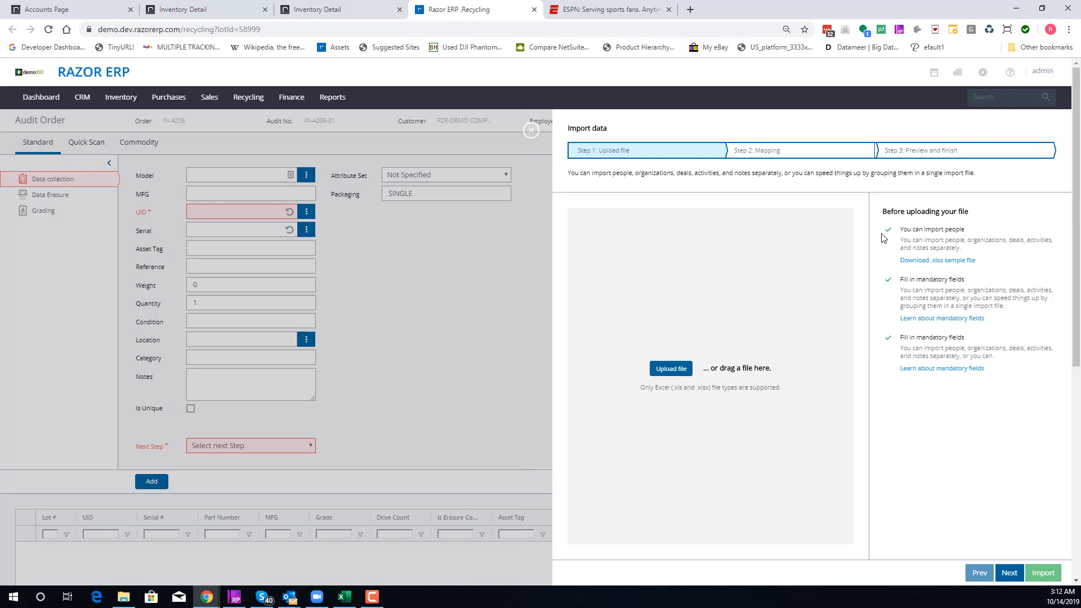
click(810, 209)
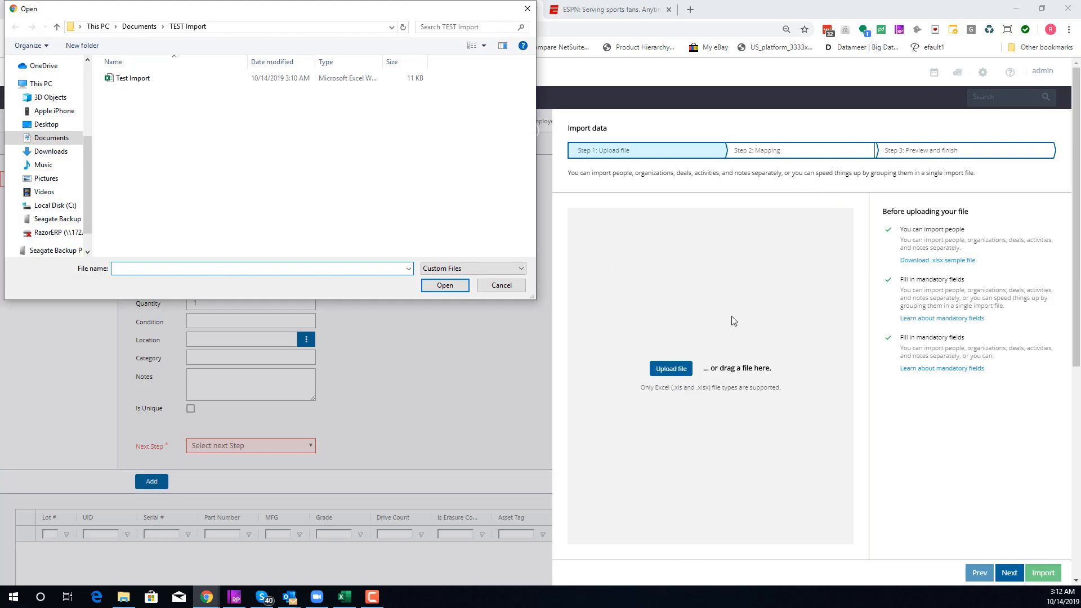
double_click(137, 77)
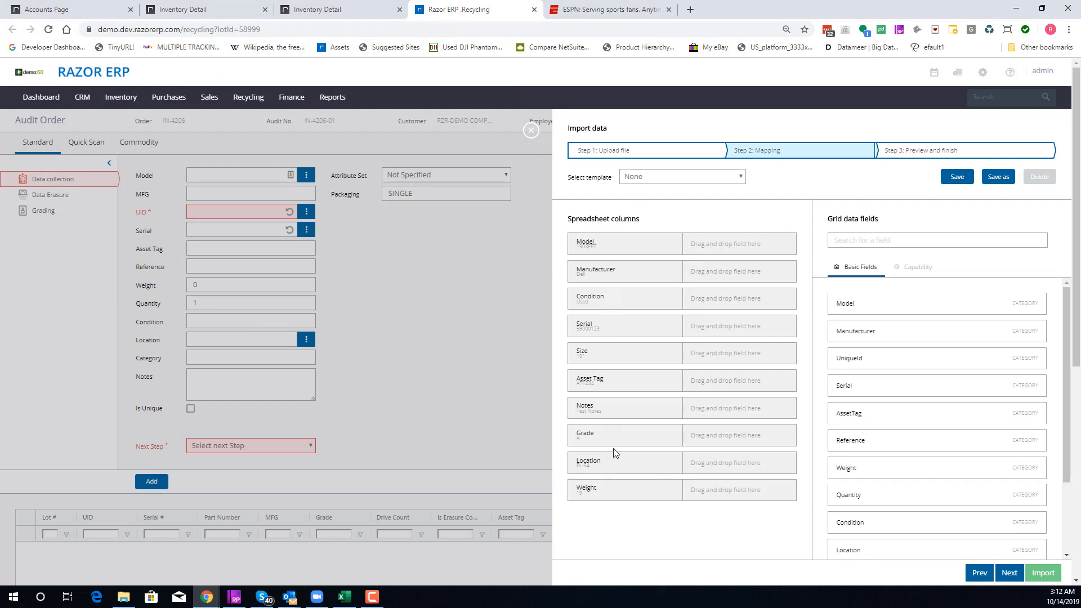
click(581, 248)
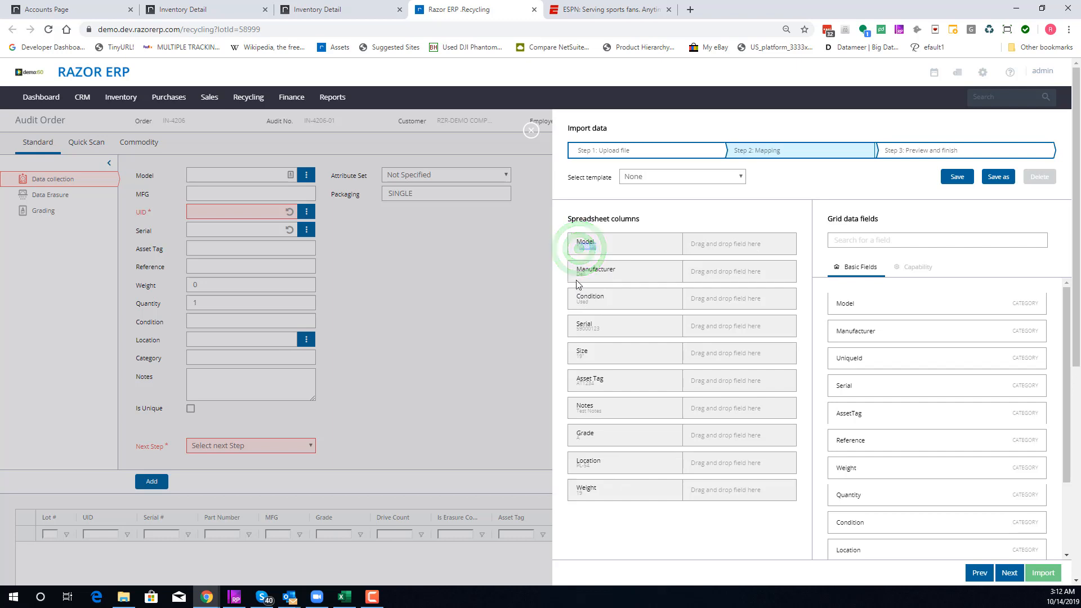
click(585, 276)
double_click(581, 300)
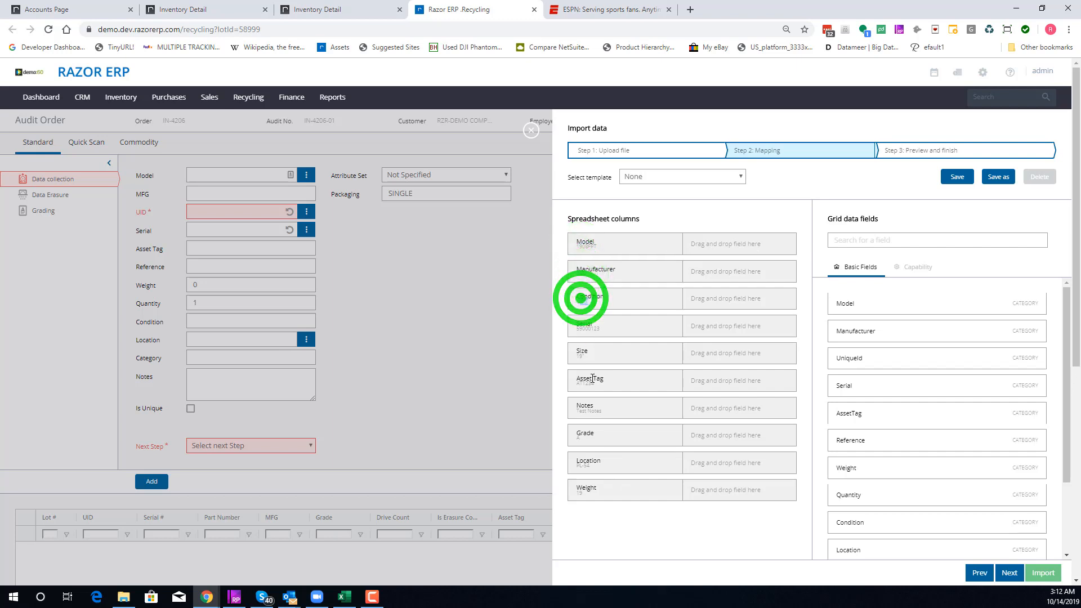
click(668, 523)
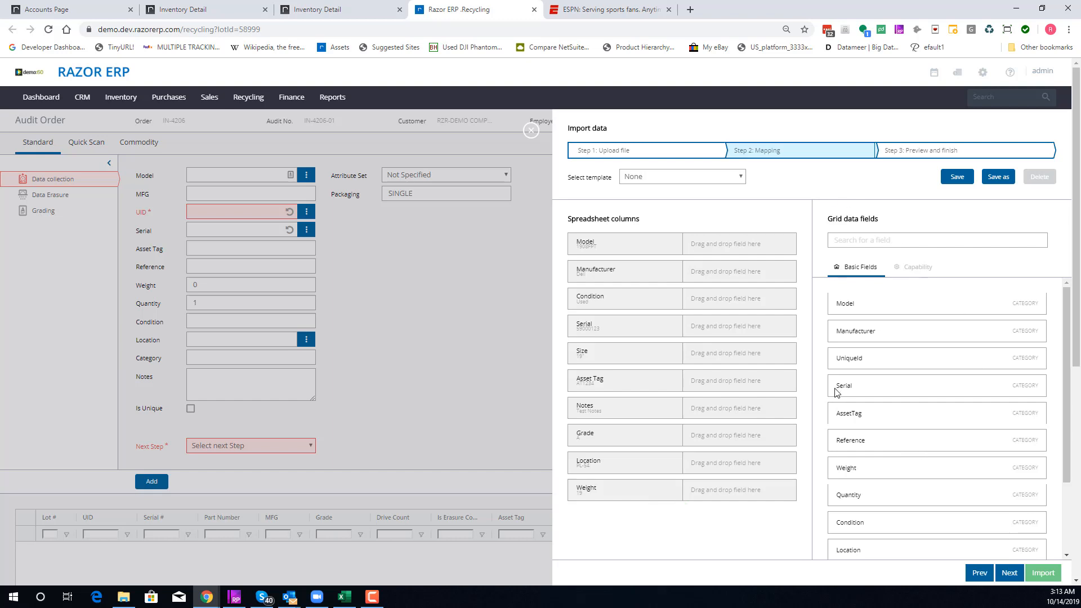
Step: Map the Model, Manufacturer and Condition grid fields to their matching spreadsheet columns, searching the fields for "con" to find Condition
drag(933, 296, 740, 246)
drag(894, 296, 743, 274)
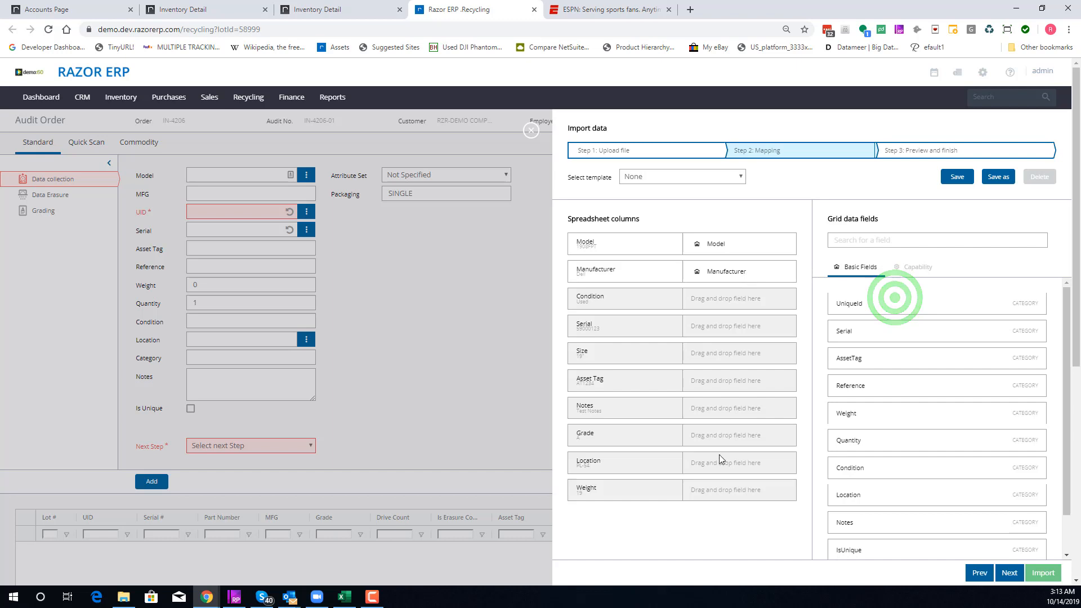
click(890, 241)
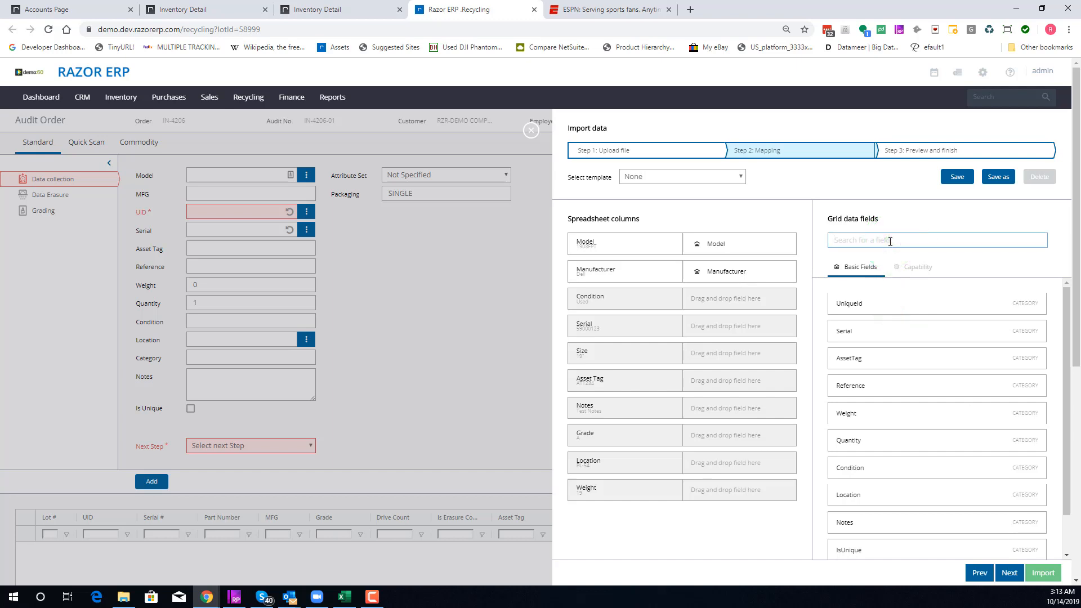
text(con)
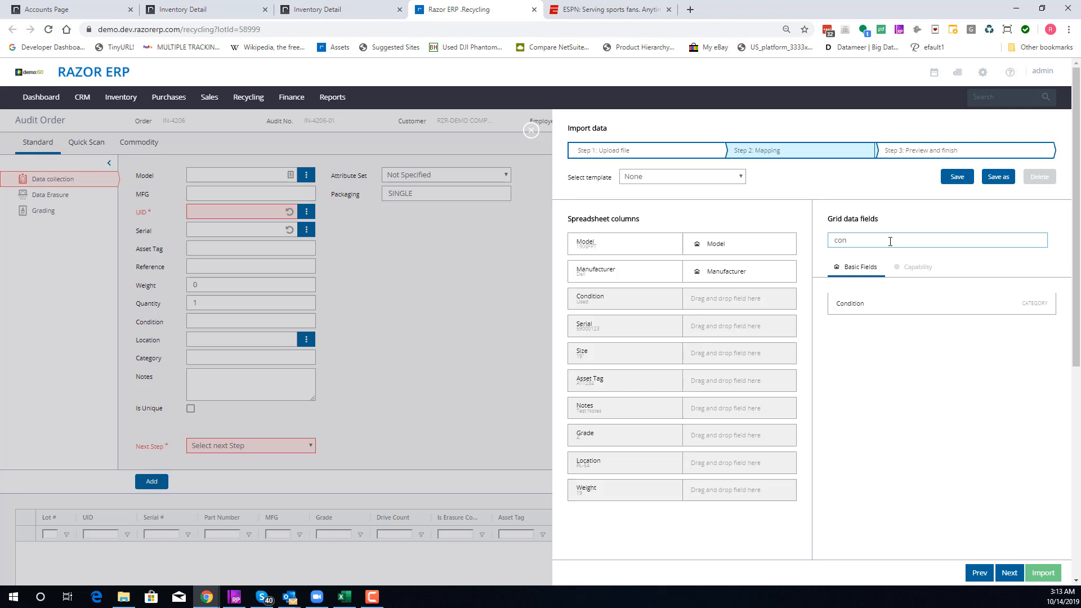
drag(866, 298, 726, 299)
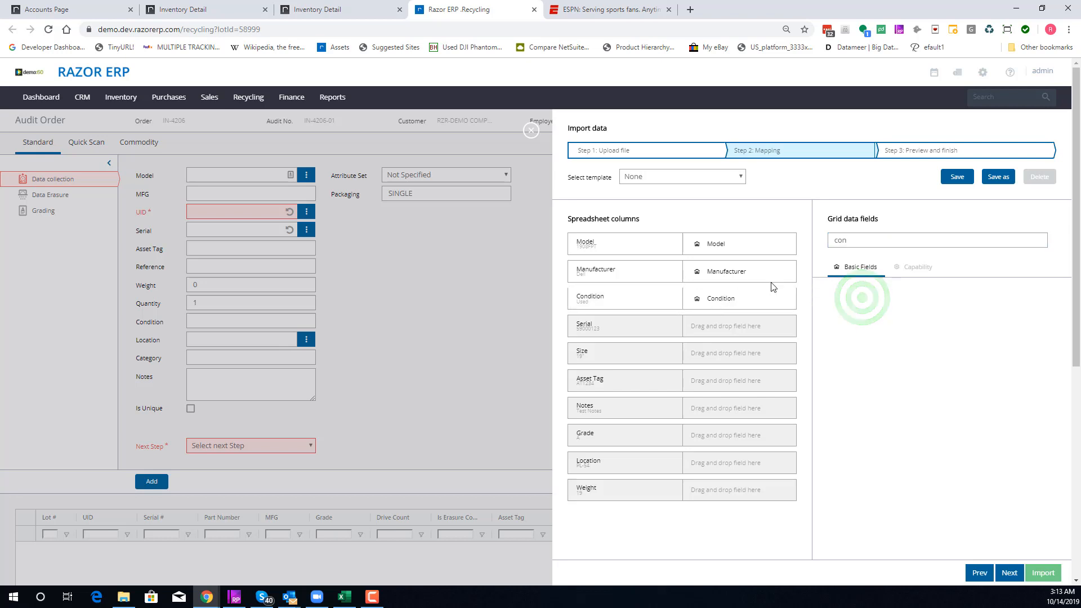
Step: Clear the field search and map the Serial, AssetTag and Notes grid fields to their matching spreadsheet columns
click(858, 241)
key(BackSpace)
key(BackSpace)
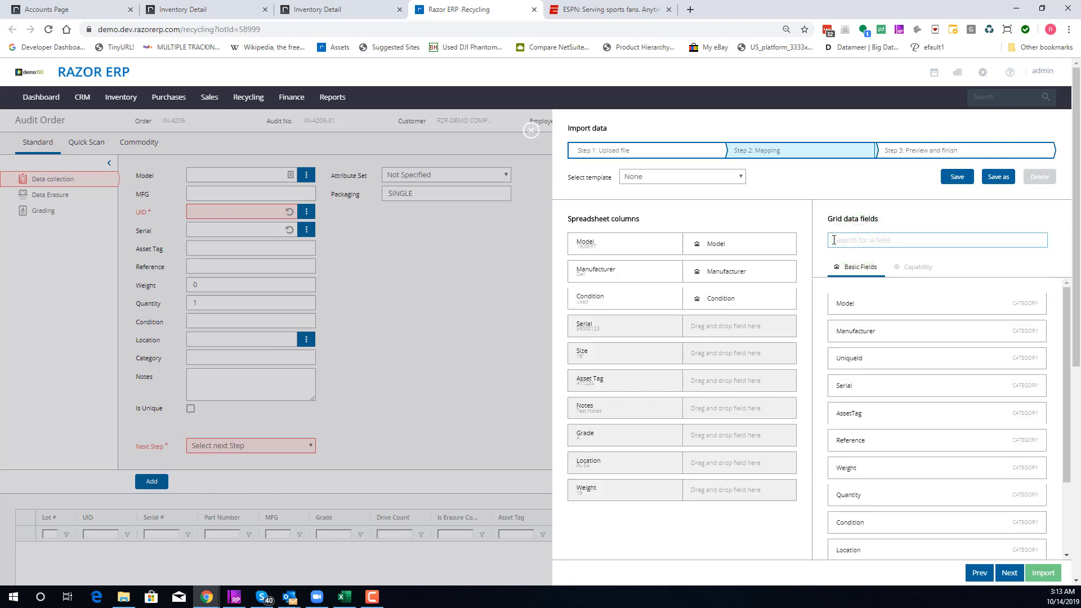
drag(883, 399, 732, 332)
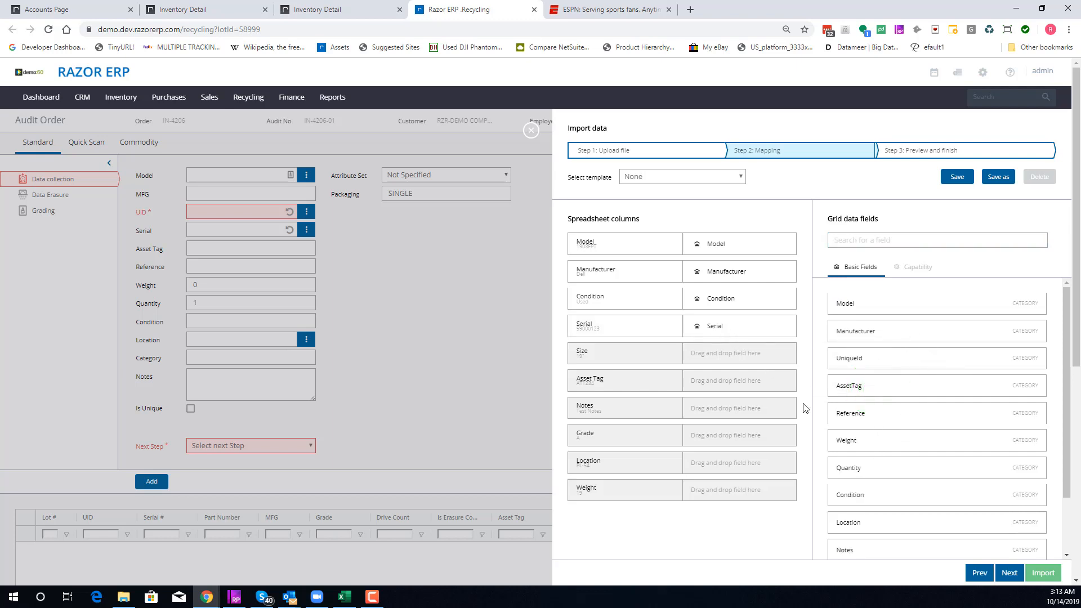
drag(912, 390, 755, 381)
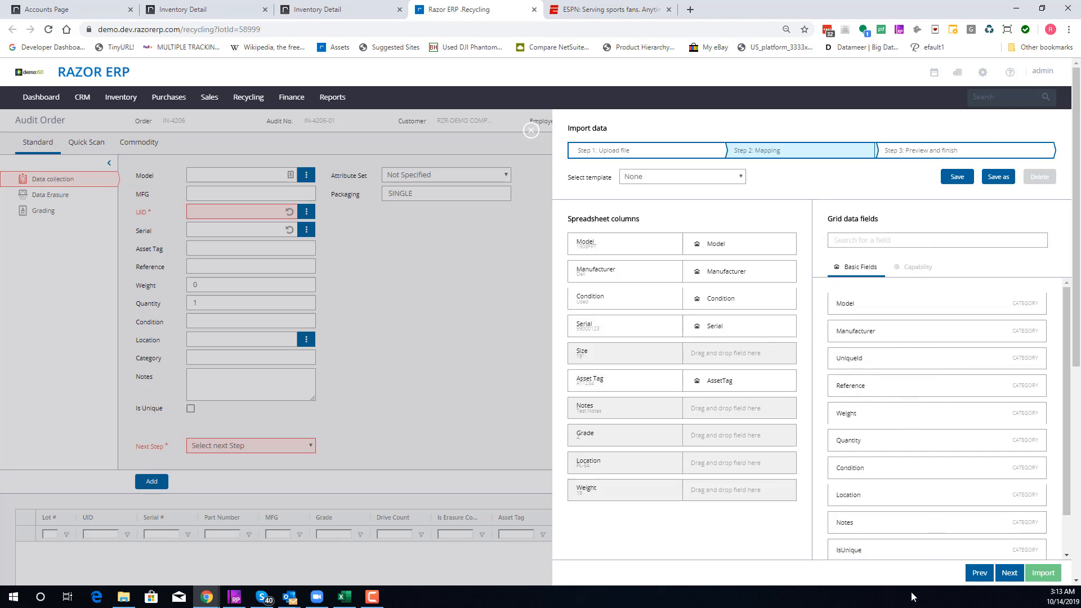
scroll(887, 463, down, 2)
drag(857, 477, 728, 415)
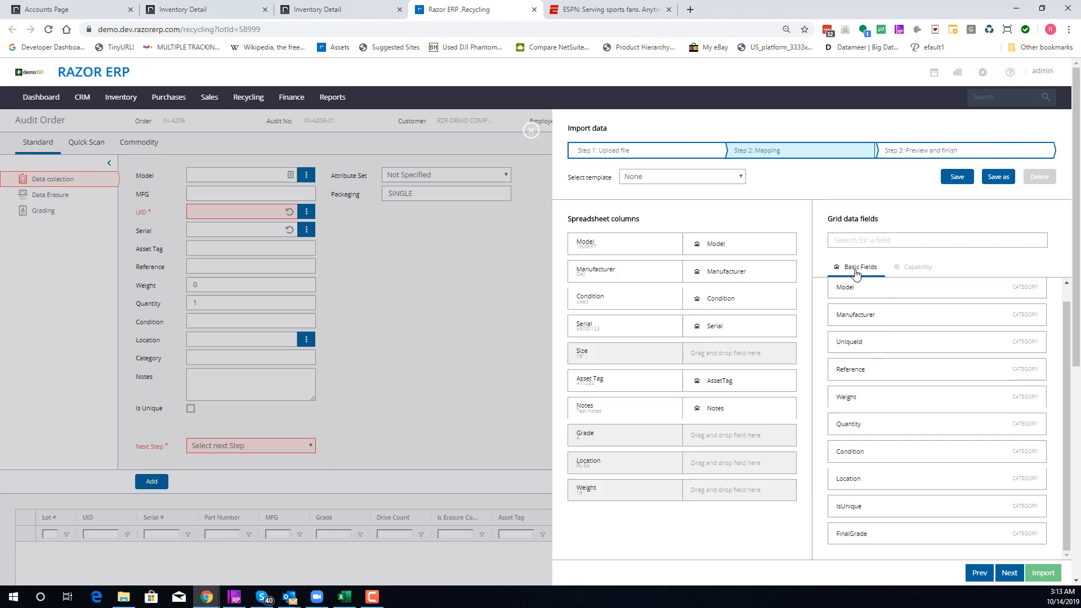
Step: Examine the basic and capability grid fields, filter the capabilities by the LCD Monitor attribute set, and clear that filter
click(909, 269)
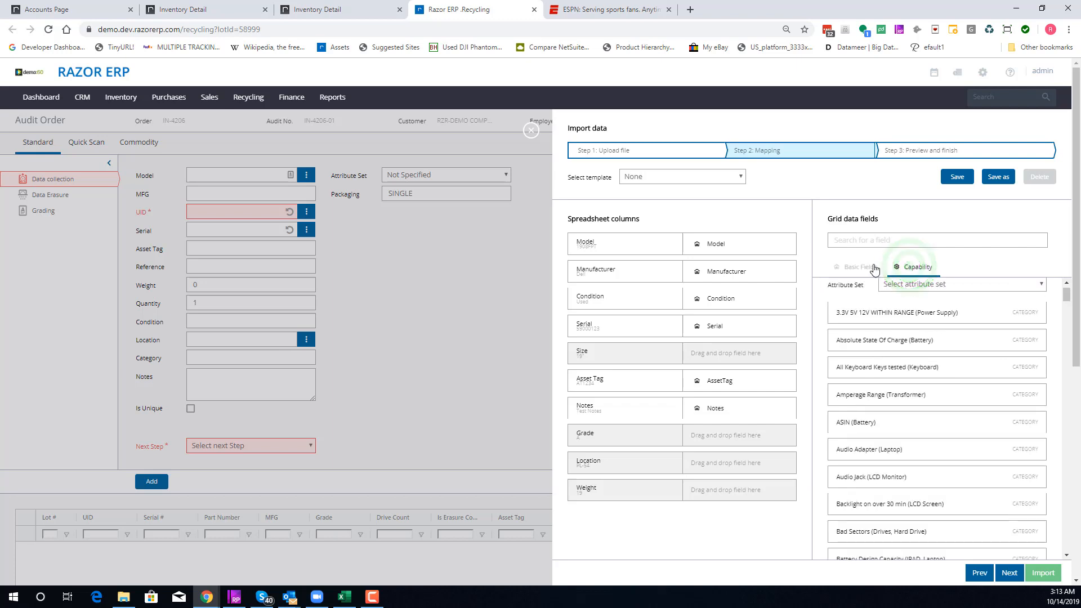
click(863, 267)
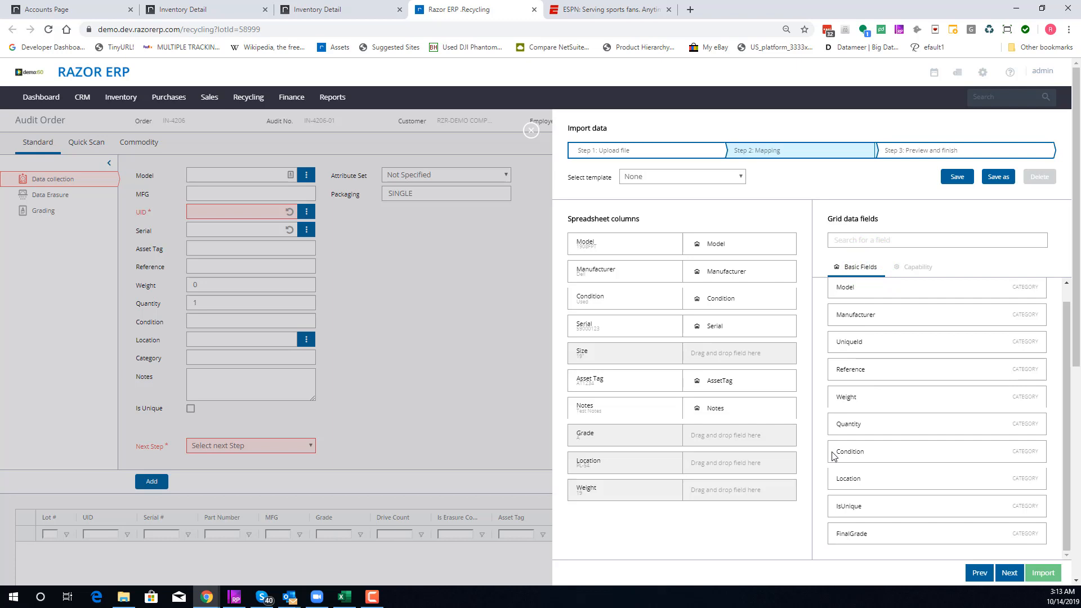
click(907, 266)
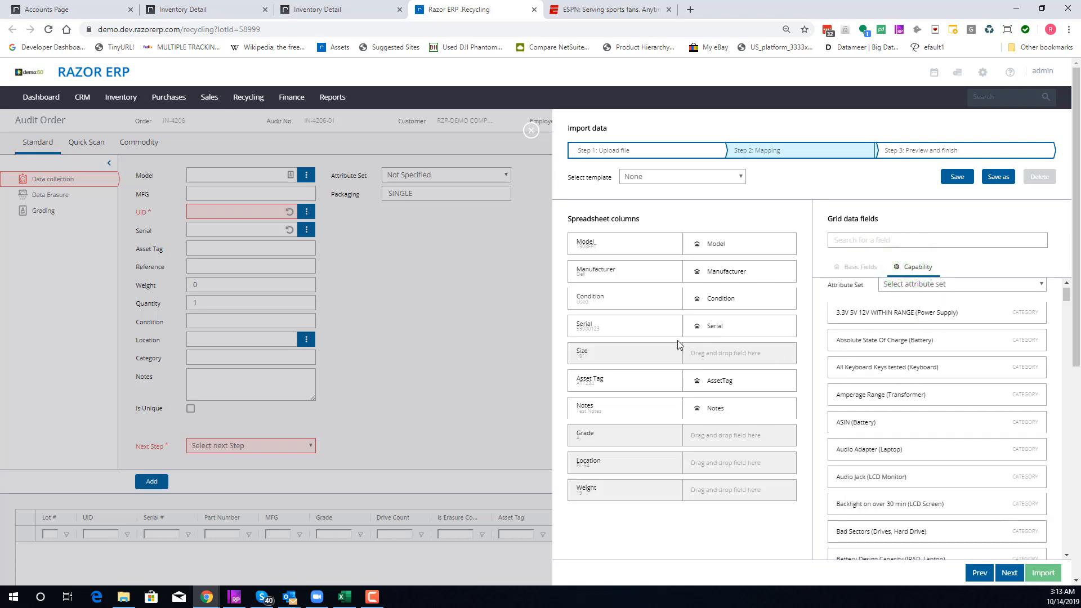
scroll(993, 415, up, 1)
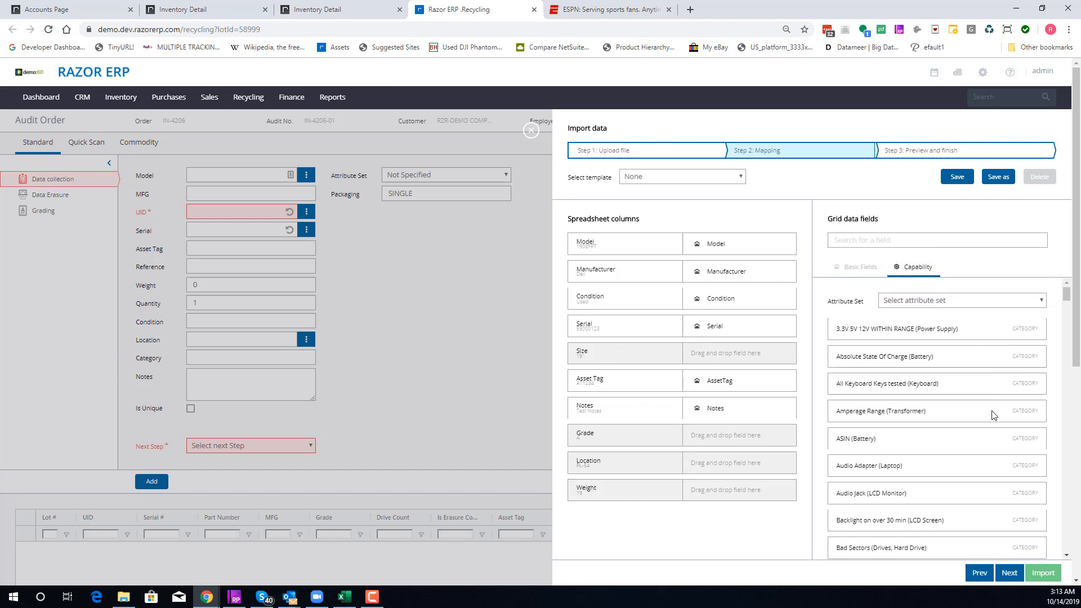
click(935, 300)
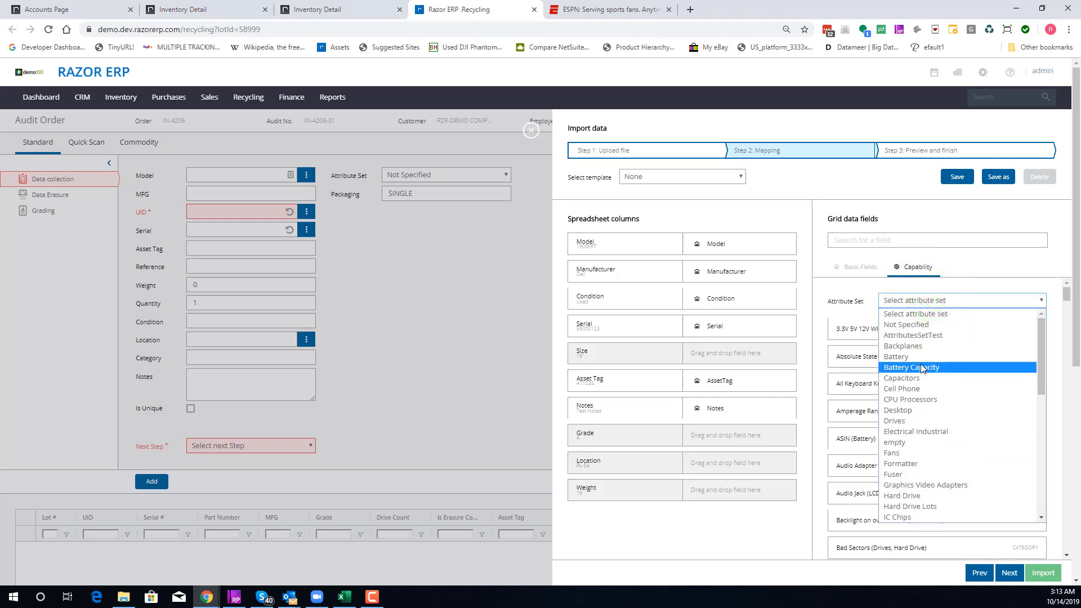
scroll(923, 460, down, 5)
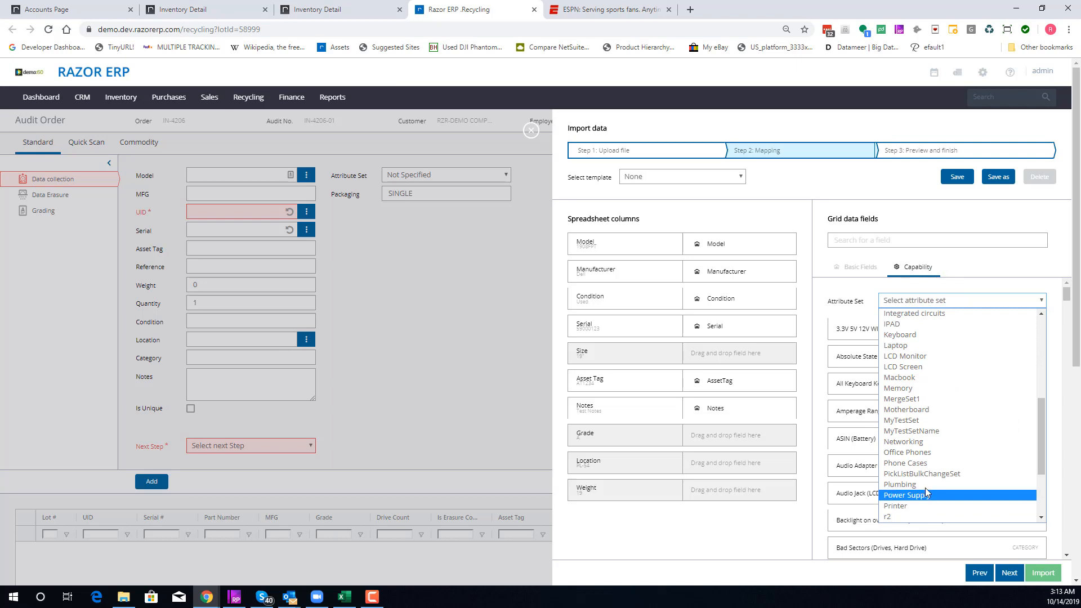
click(923, 357)
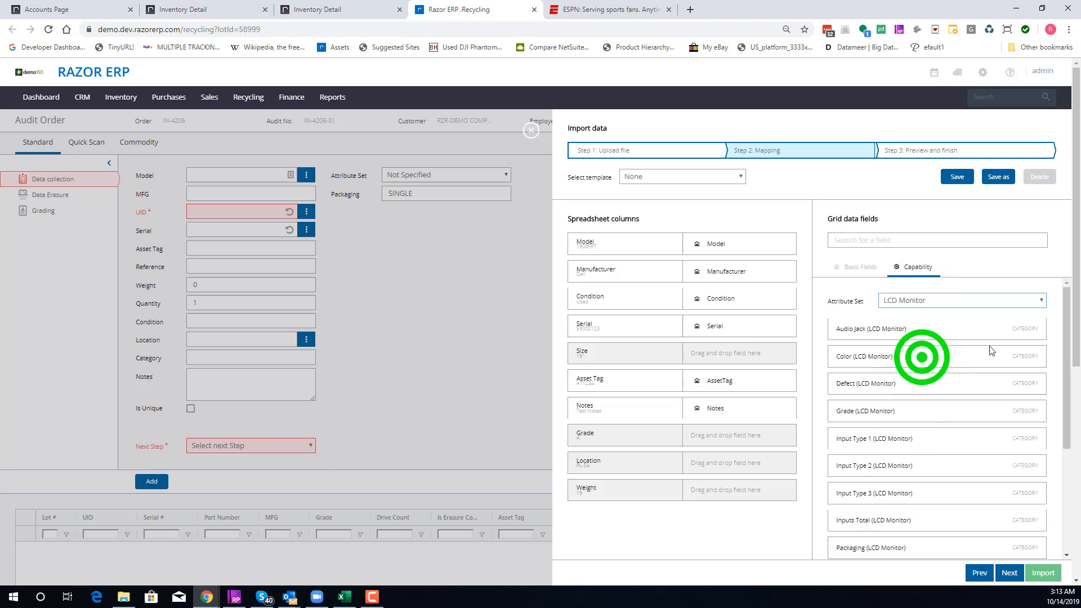
scroll(955, 351, down, 2)
scroll(955, 351, down, 1)
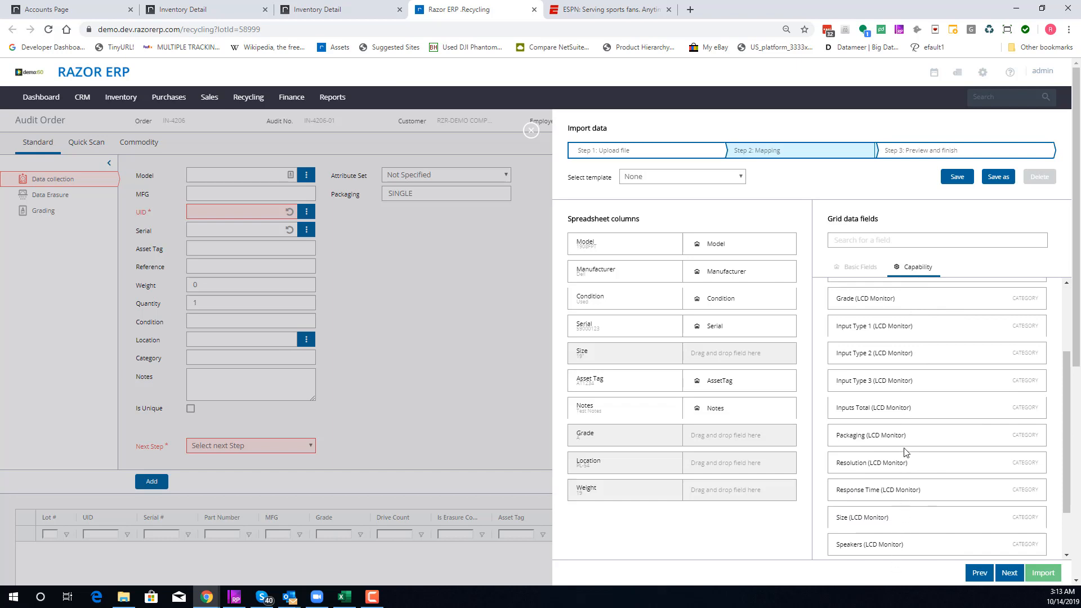
scroll(905, 451, up, 3)
click(926, 300)
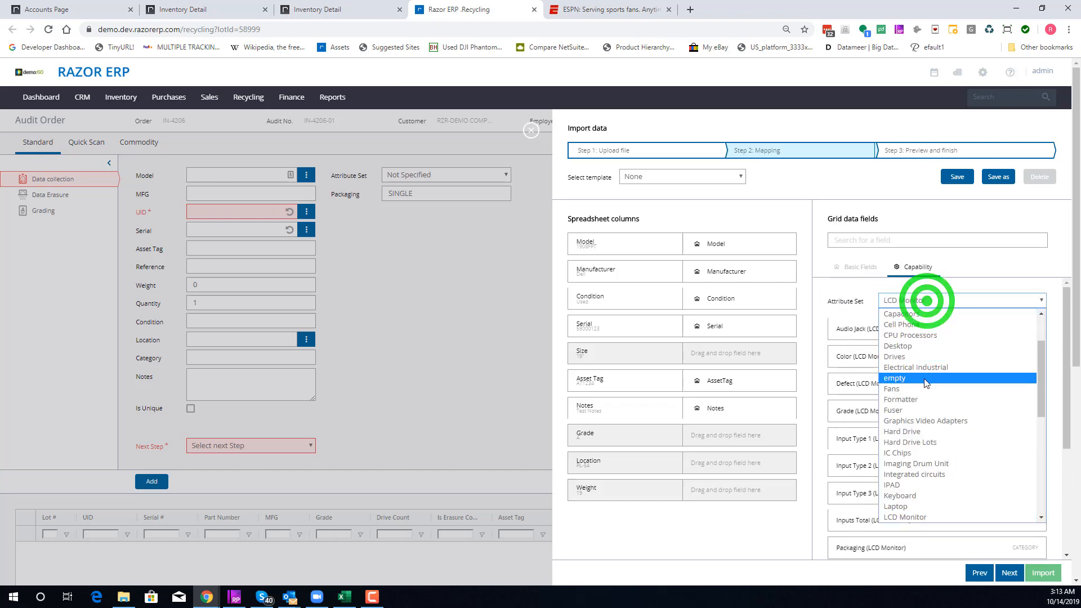
scroll(926, 383, up, 3)
click(911, 311)
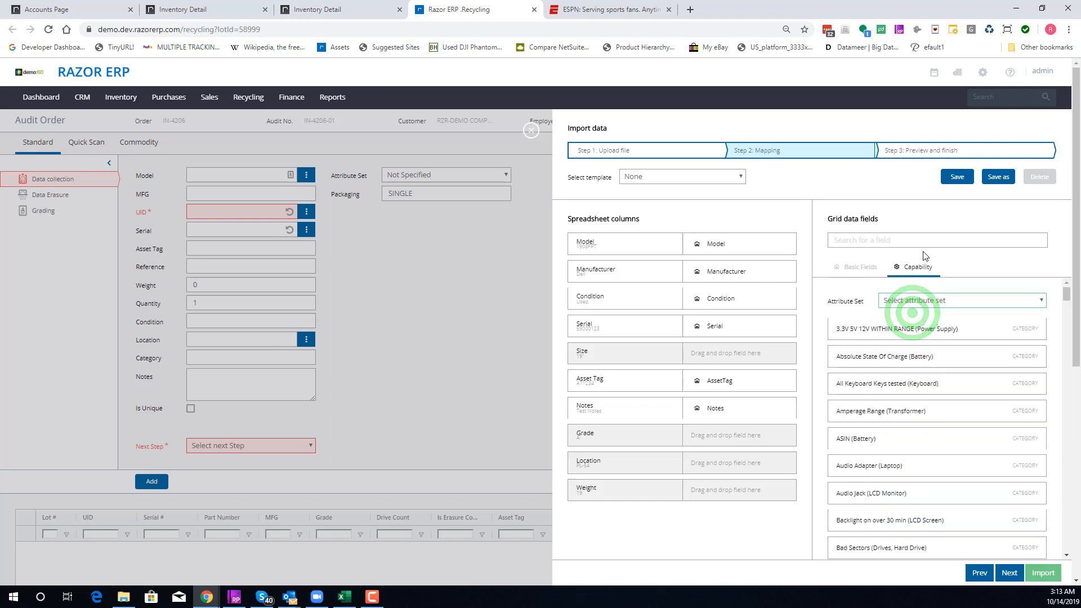
Step: Search the capability fields for "size" and map Size (LCD Screen, LCD Monitor) to the Size spreadsheet column
click(912, 240)
text(s)
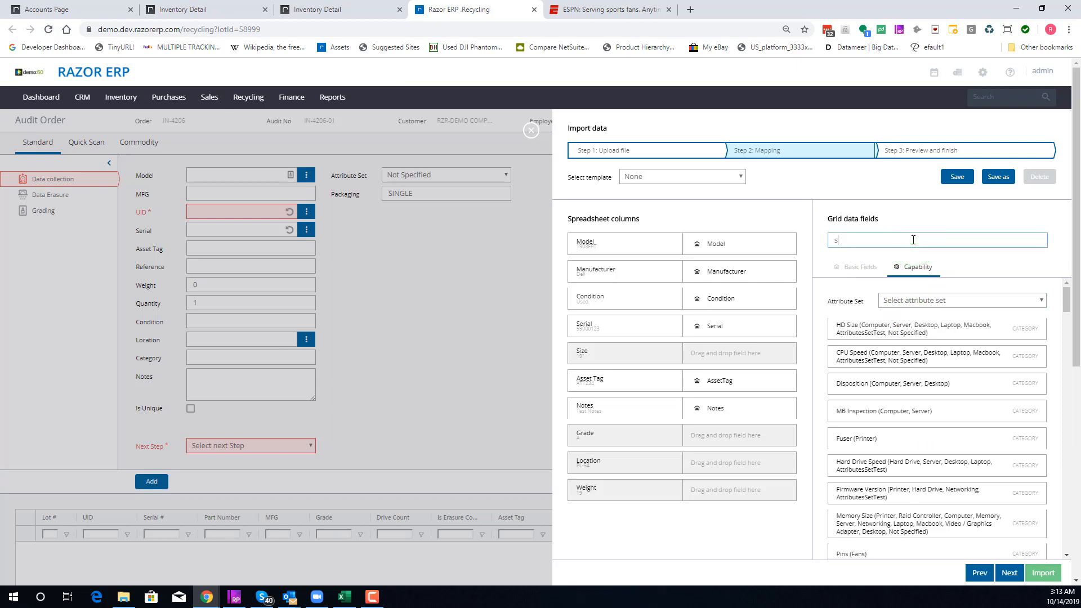
text(ize)
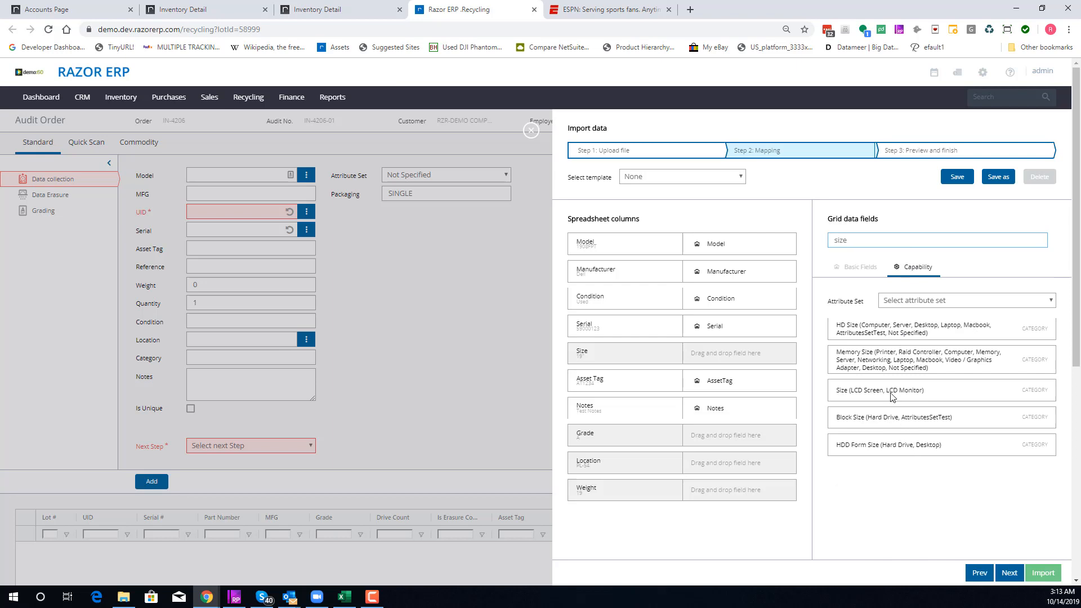
drag(891, 396, 737, 356)
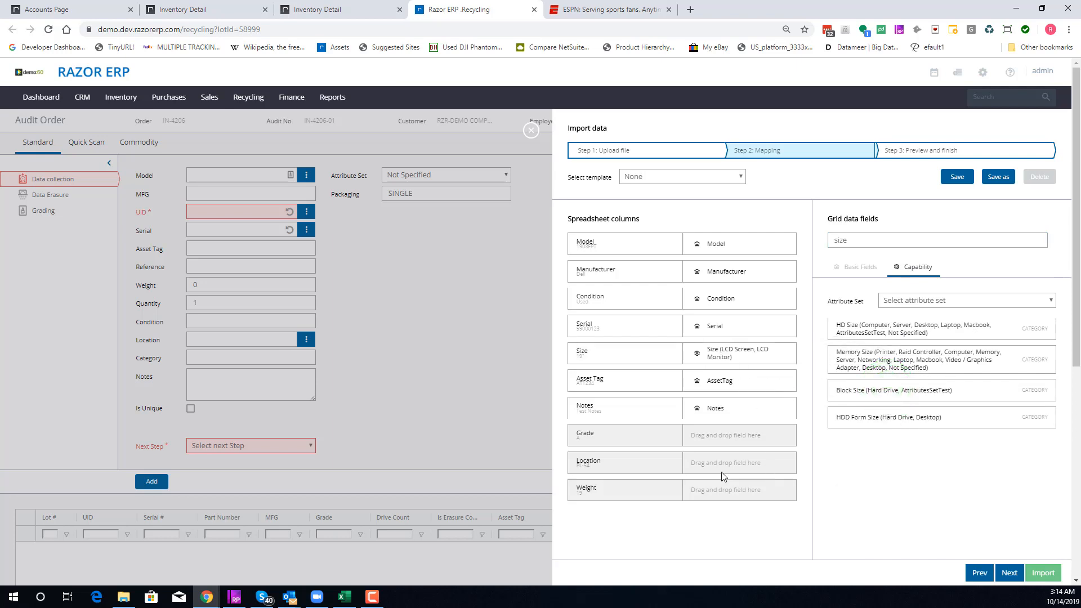
Step: Map the basic field FinalGrade to the Grade column, and Location and Weight to their matching spreadsheet columns
click(860, 267)
click(921, 263)
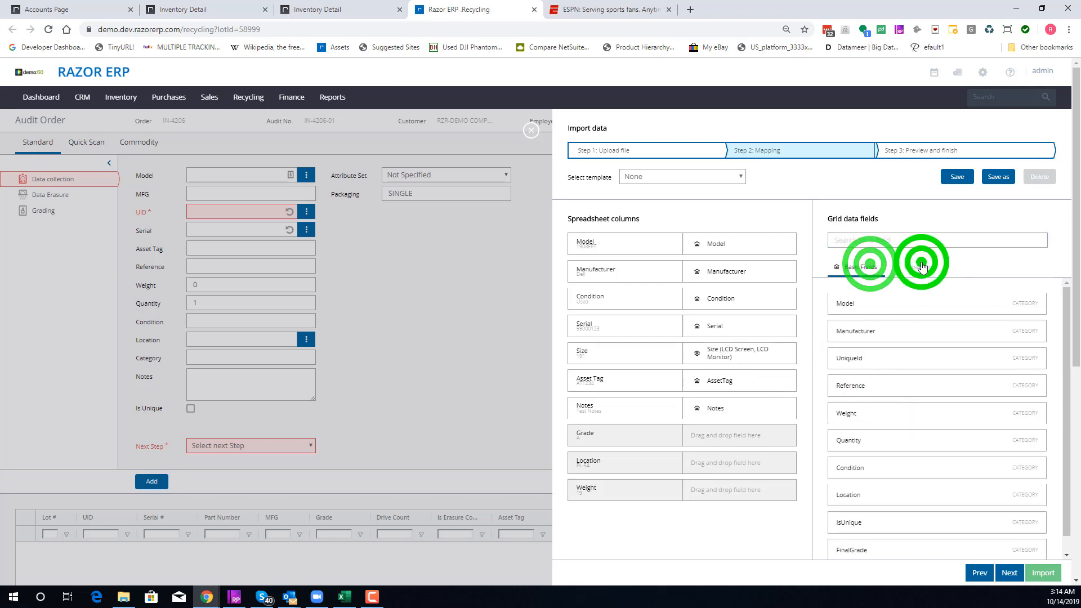
click(880, 236)
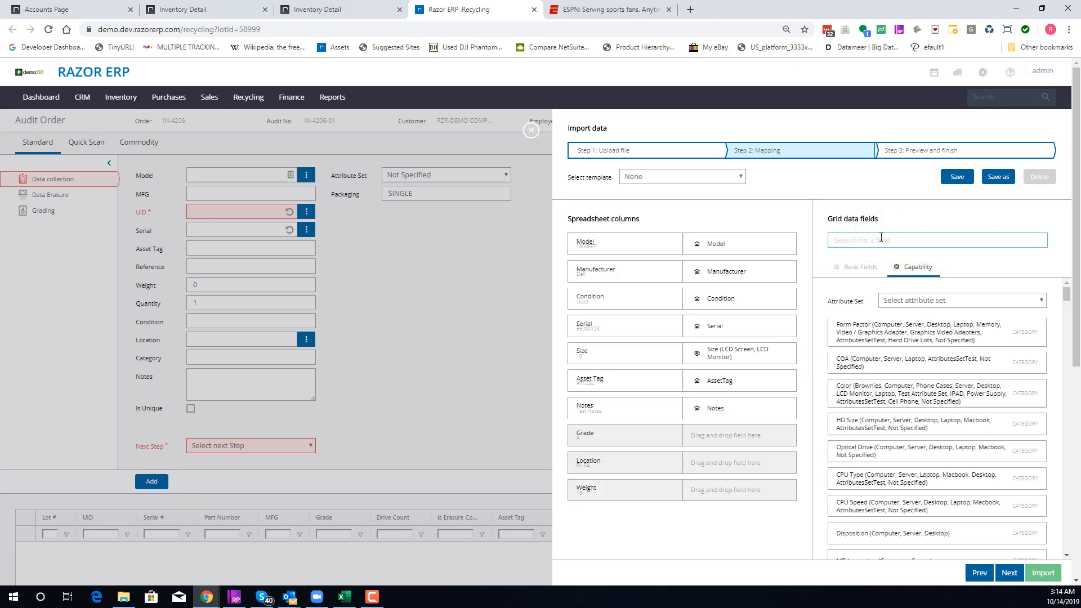
click(867, 269)
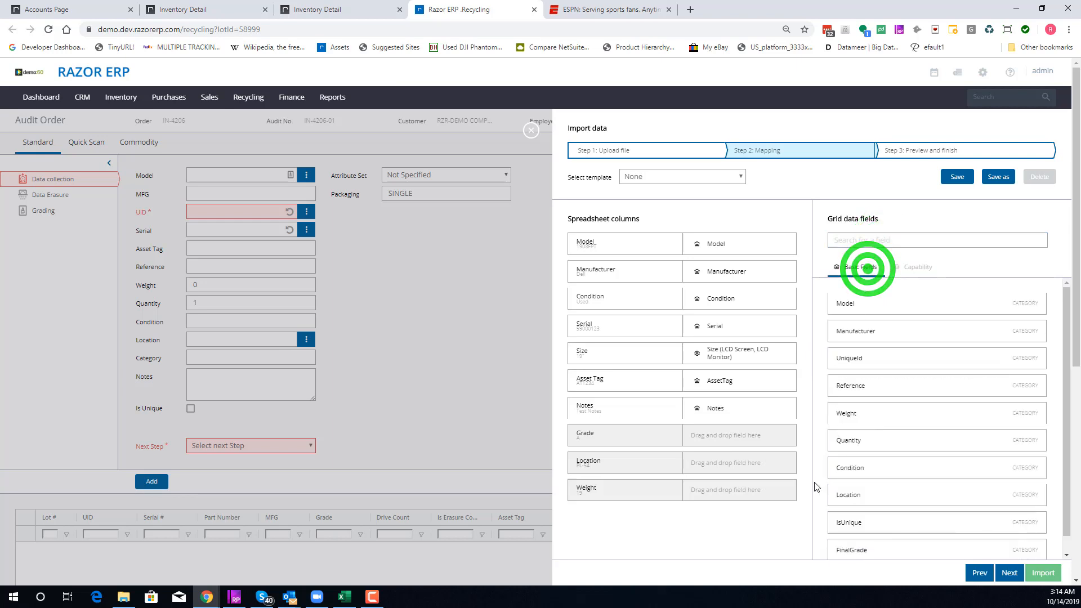
scroll(886, 467, down, 1)
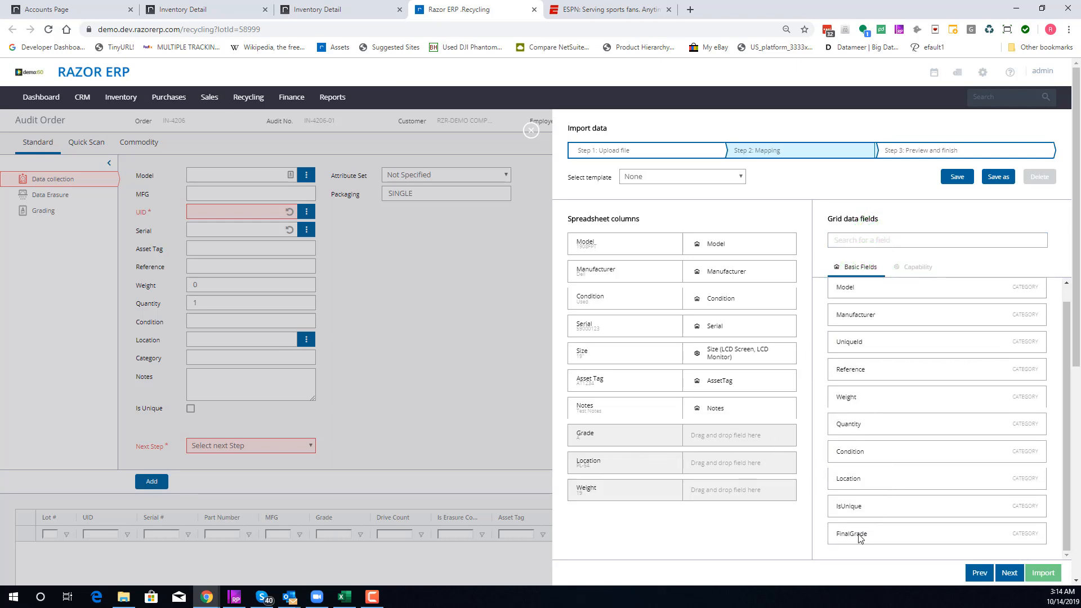
drag(859, 537, 739, 436)
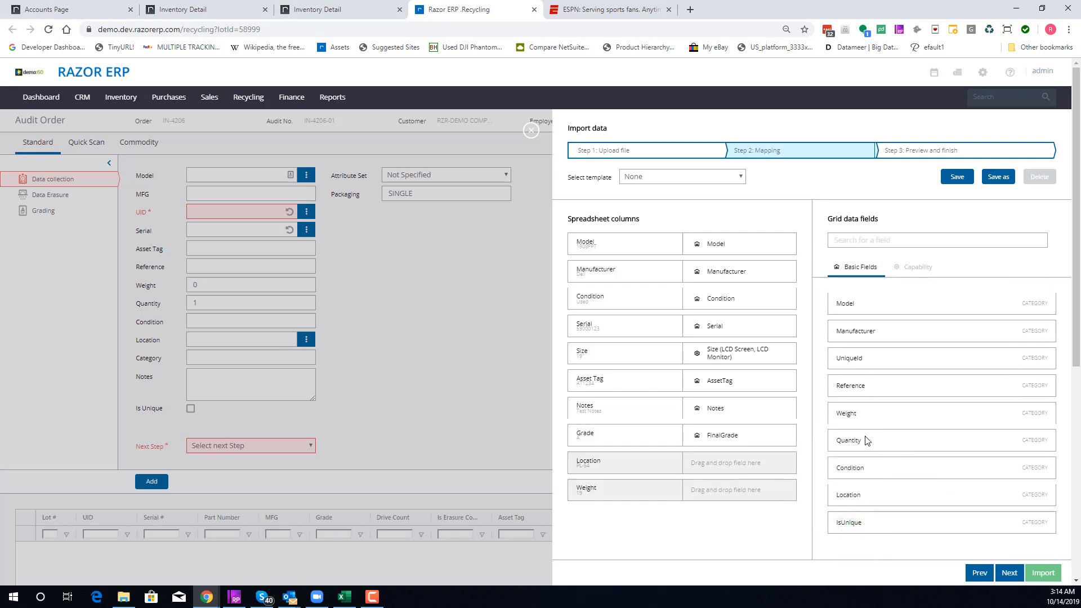
drag(853, 494, 734, 464)
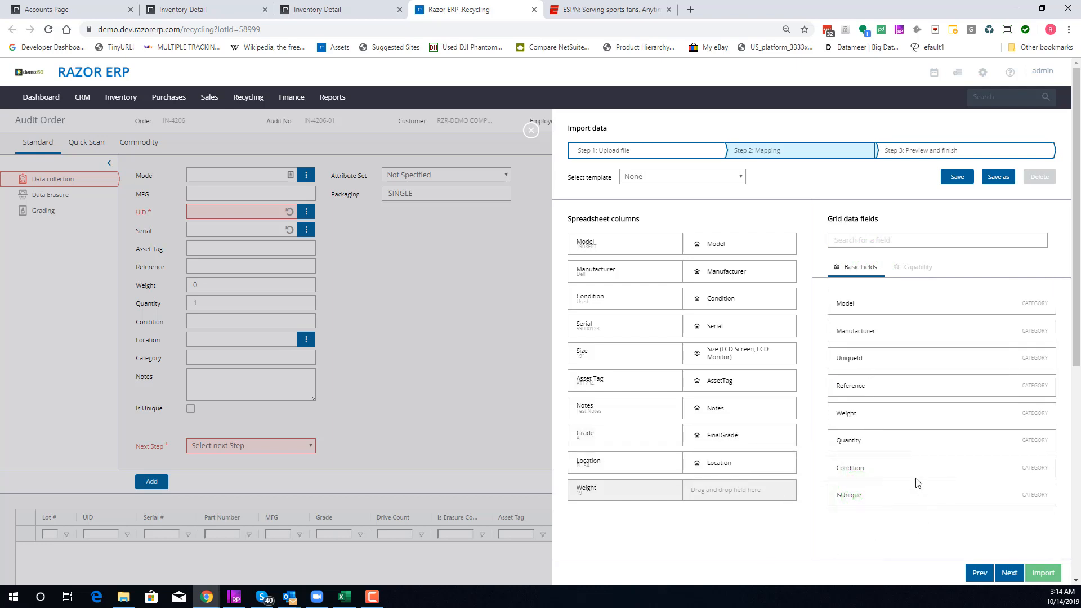
mouse_move(853, 423)
mouse_down()
mouse_move(741, 475)
mouse_move(727, 498)
mouse_up()
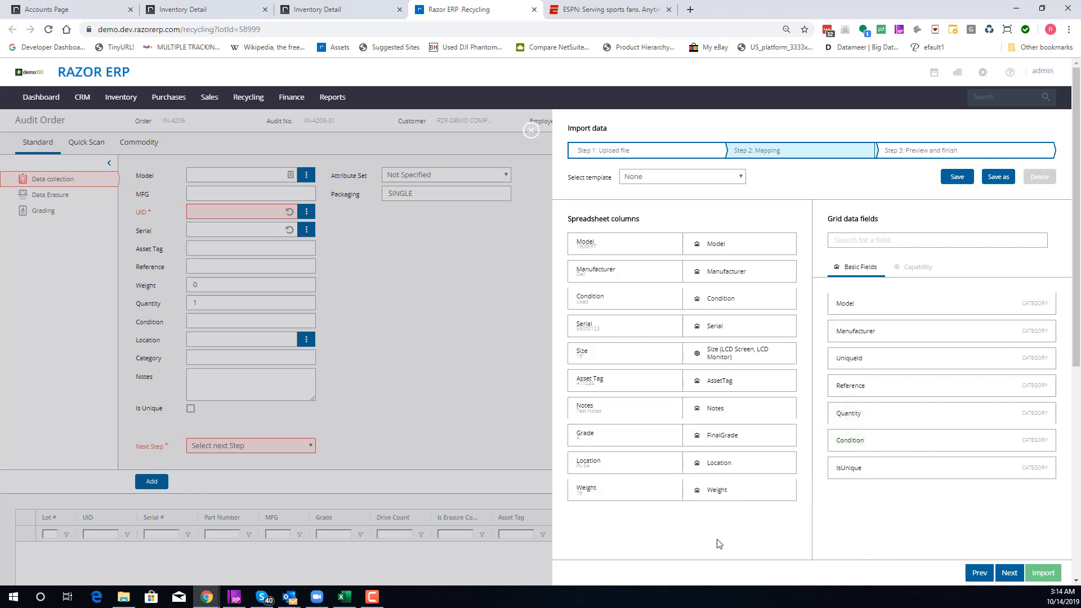
Step: Check the existing mapping templates and save the current mapping as a new template named "Default Template - Company Name"
click(714, 545)
click(640, 179)
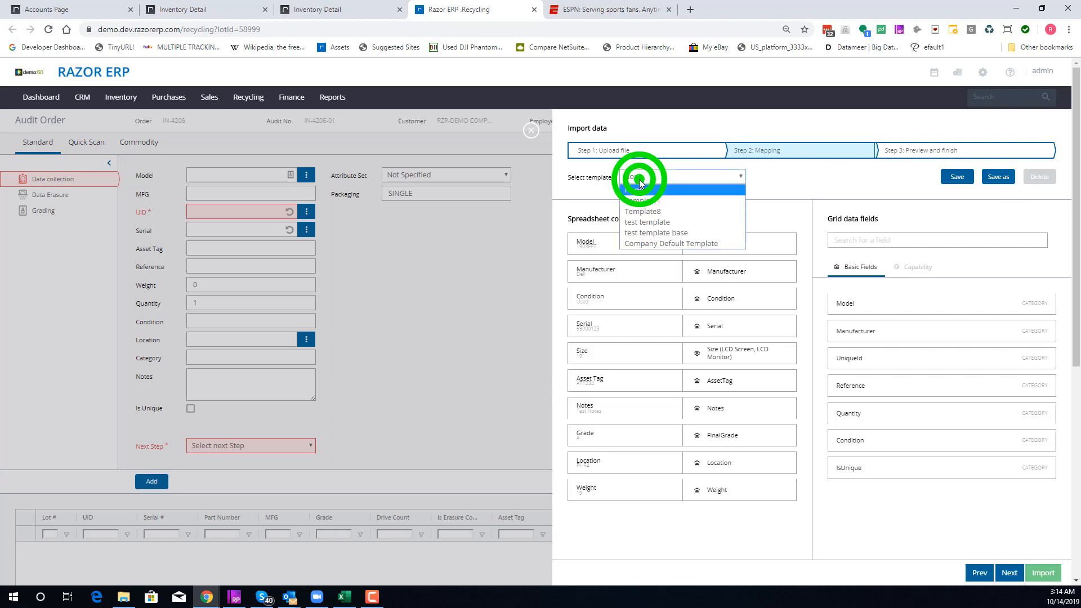
click(777, 182)
click(1006, 180)
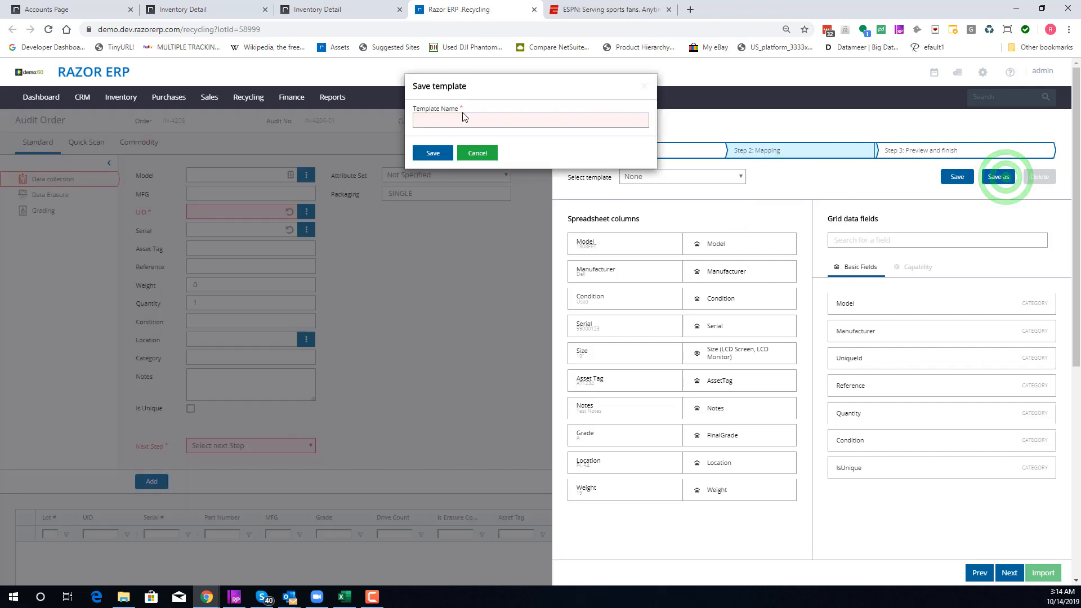
click(459, 118)
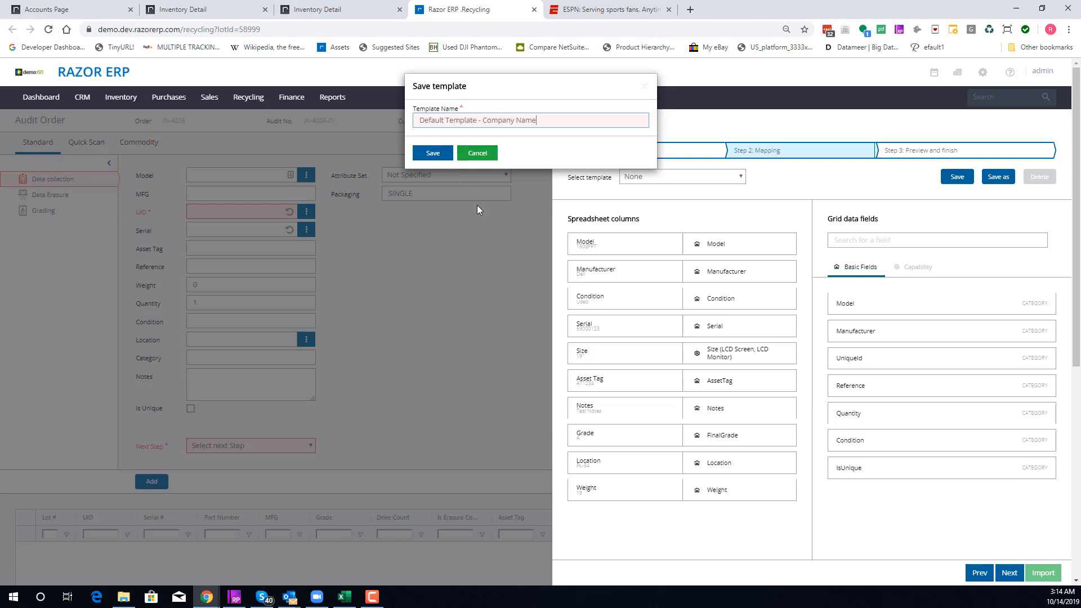
click(432, 153)
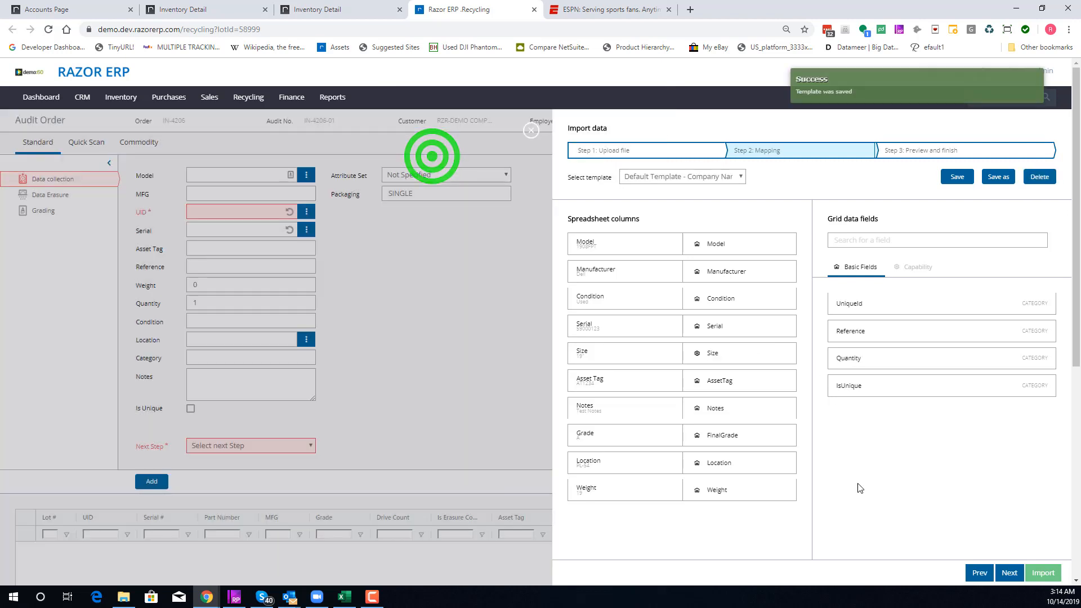
Step: Proceed to the Preview and finish stage and look through the Condition and Location options, leaving both empty
click(1011, 573)
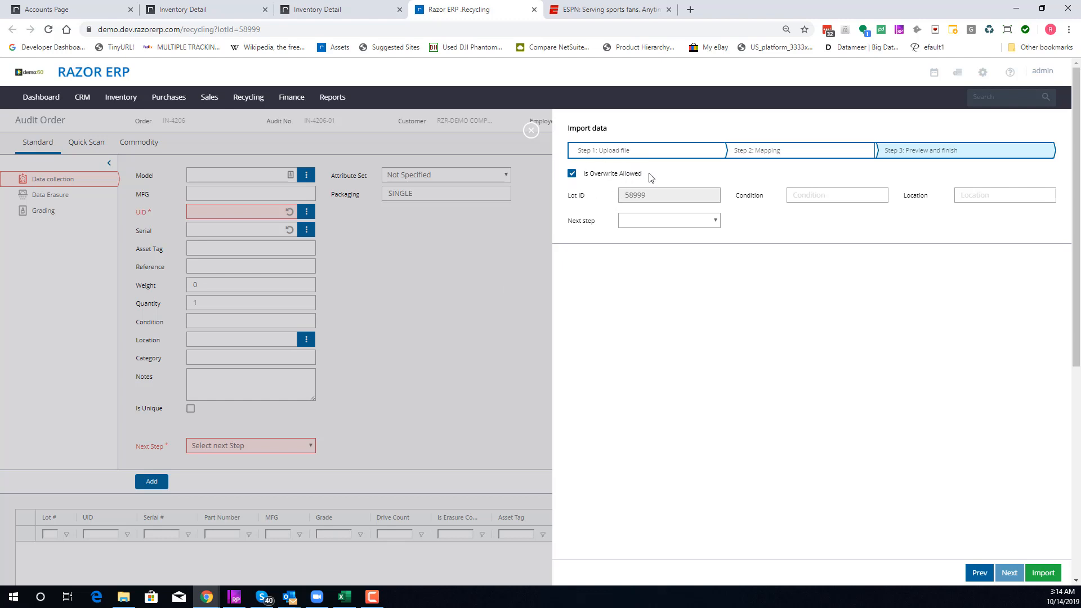
click(845, 195)
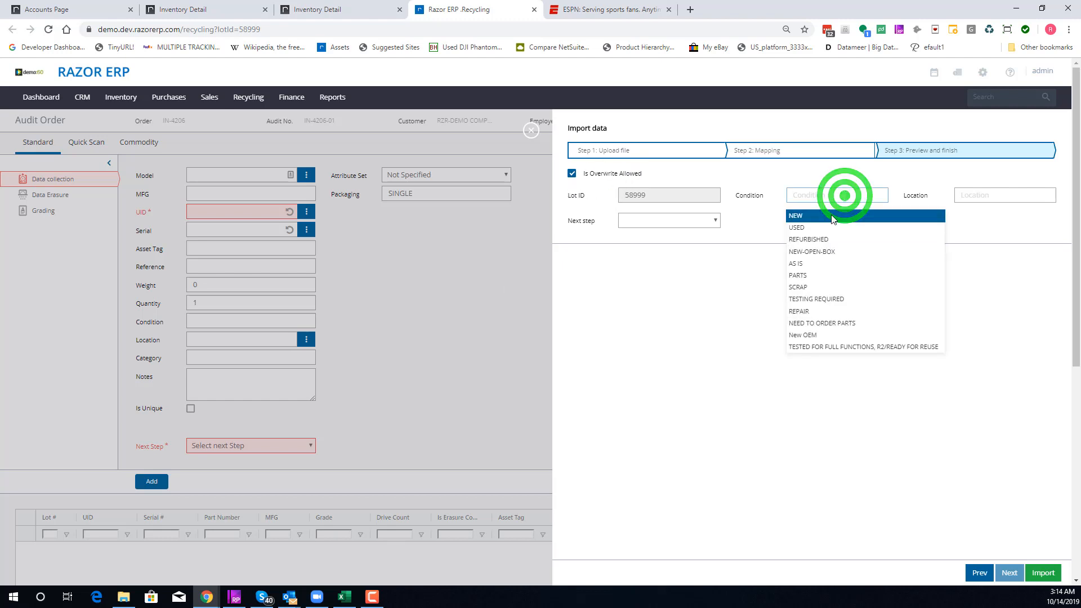
click(1037, 231)
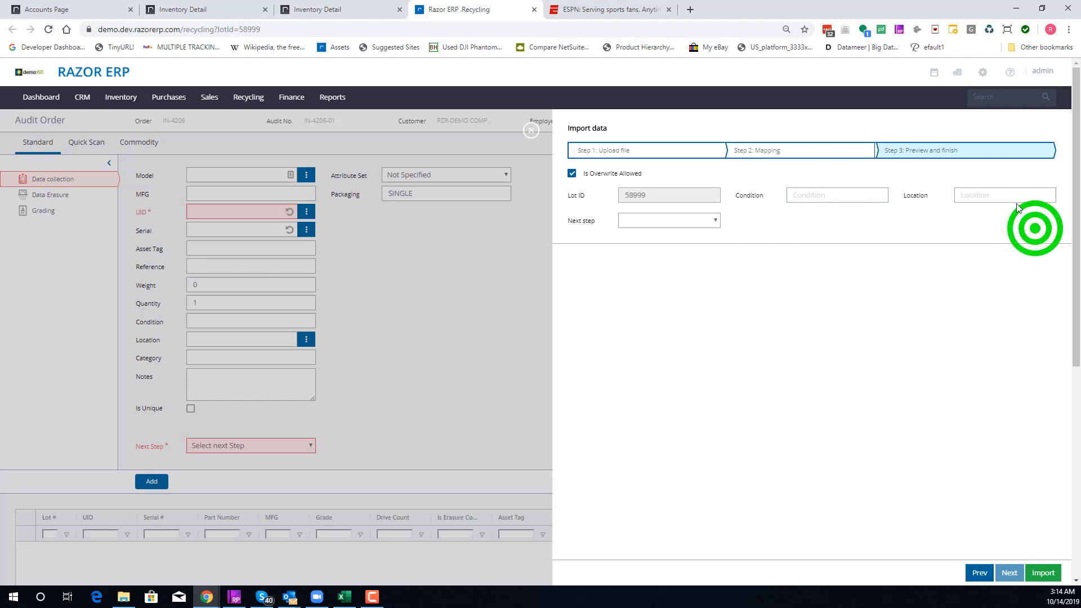
click(975, 192)
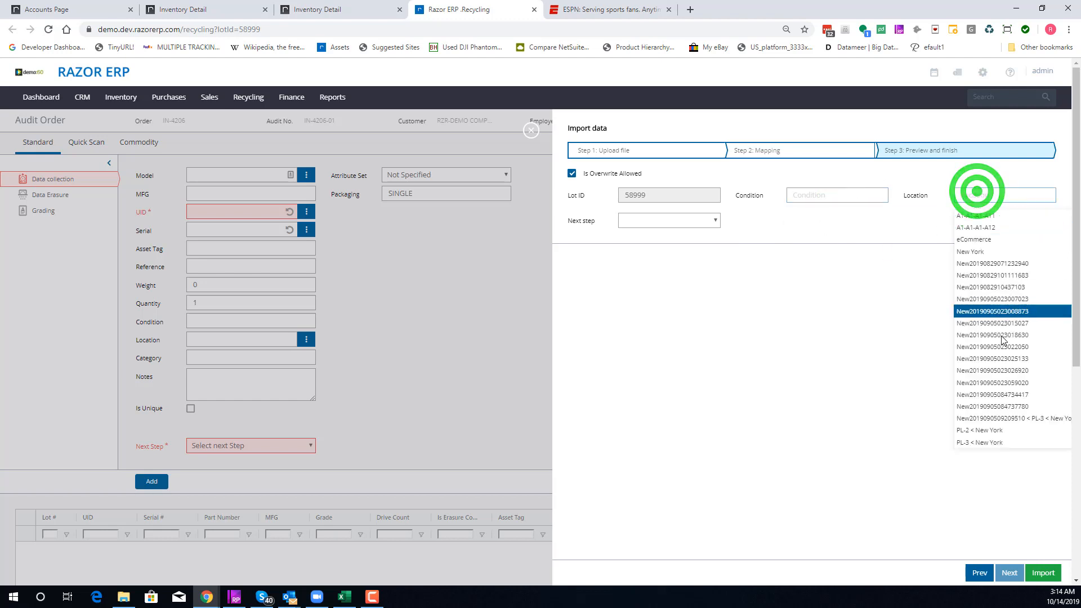
click(810, 232)
Step: Set the next step for the imported assets to Need Review and start the import
click(666, 216)
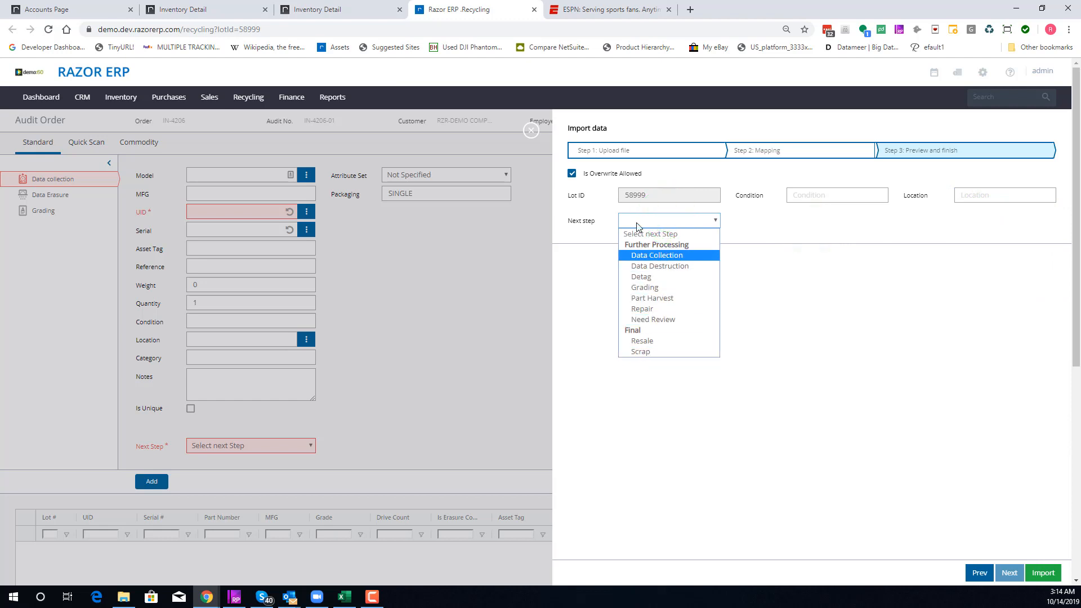
click(650, 320)
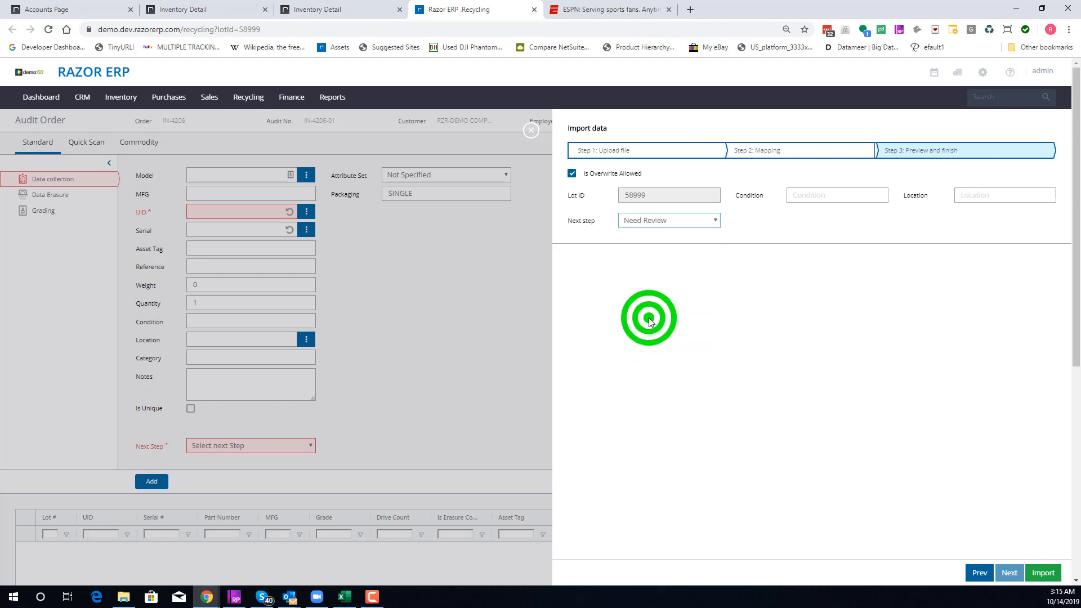
click(1039, 572)
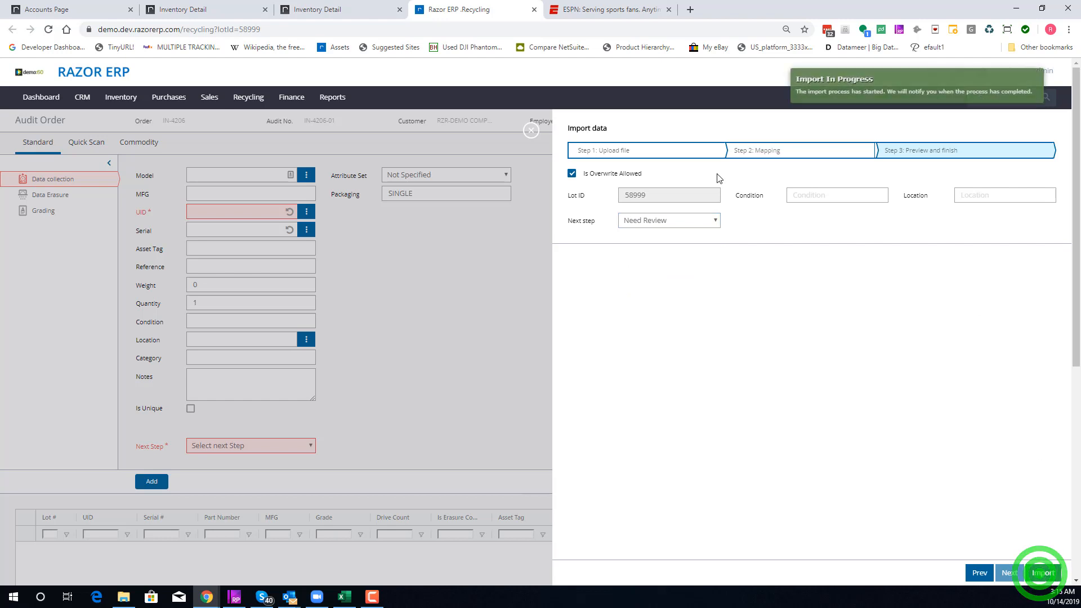
Step: Close the Import data panel, then reload the audit order and check the total assets scanned in
drag(823, 79, 872, 79)
click(527, 128)
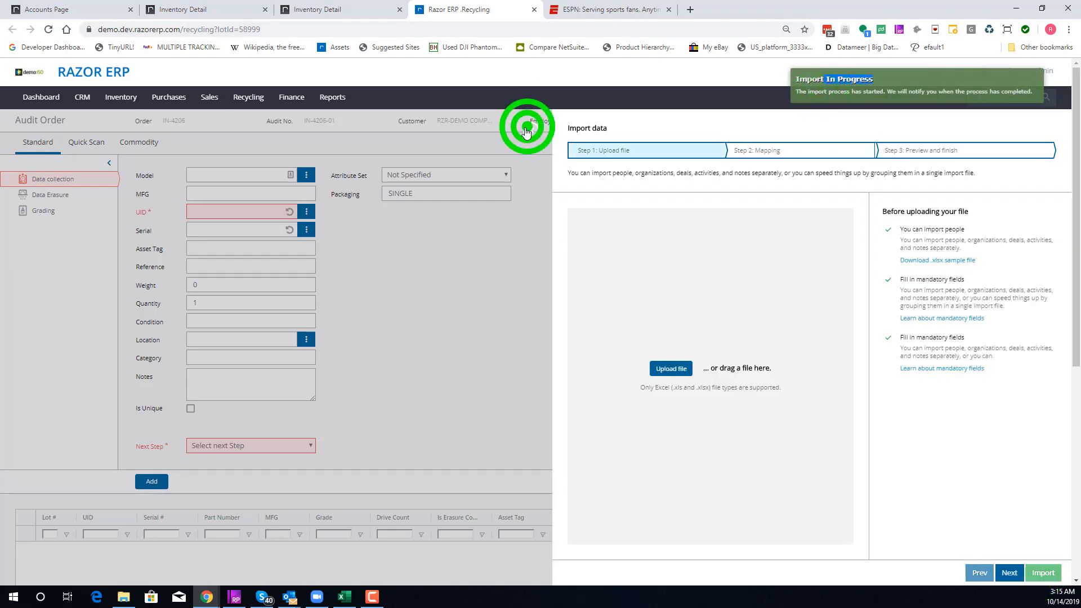
right_click(589, 219)
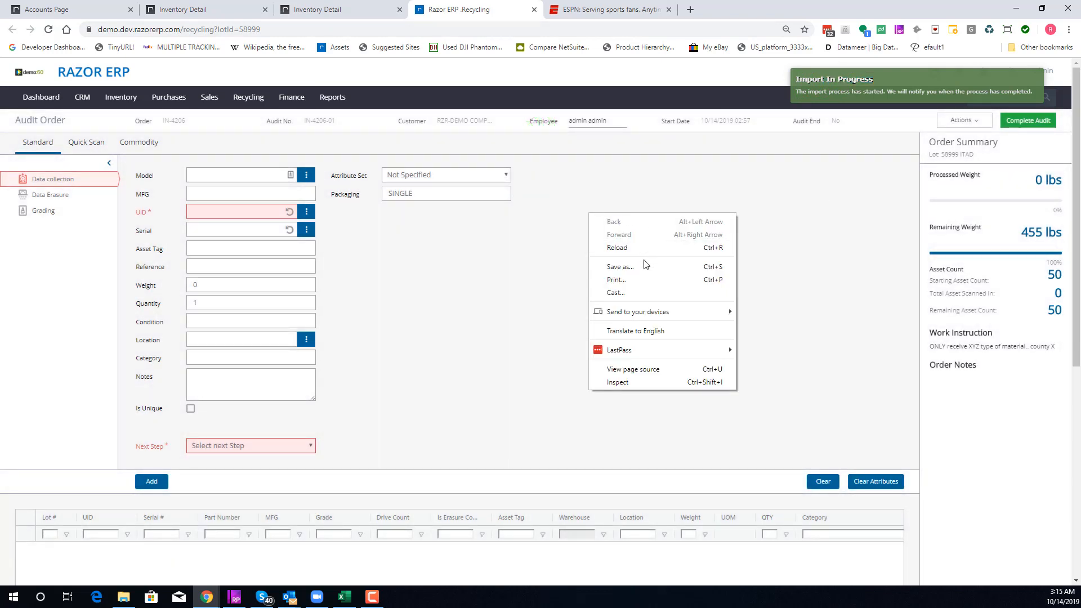
click(697, 247)
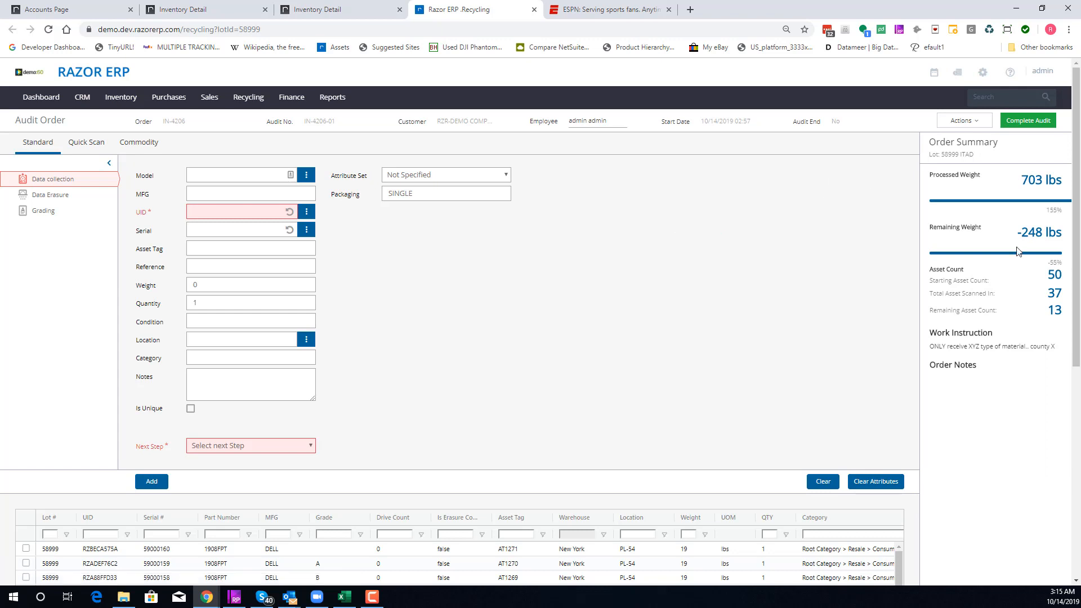
drag(994, 293, 936, 294)
click(677, 295)
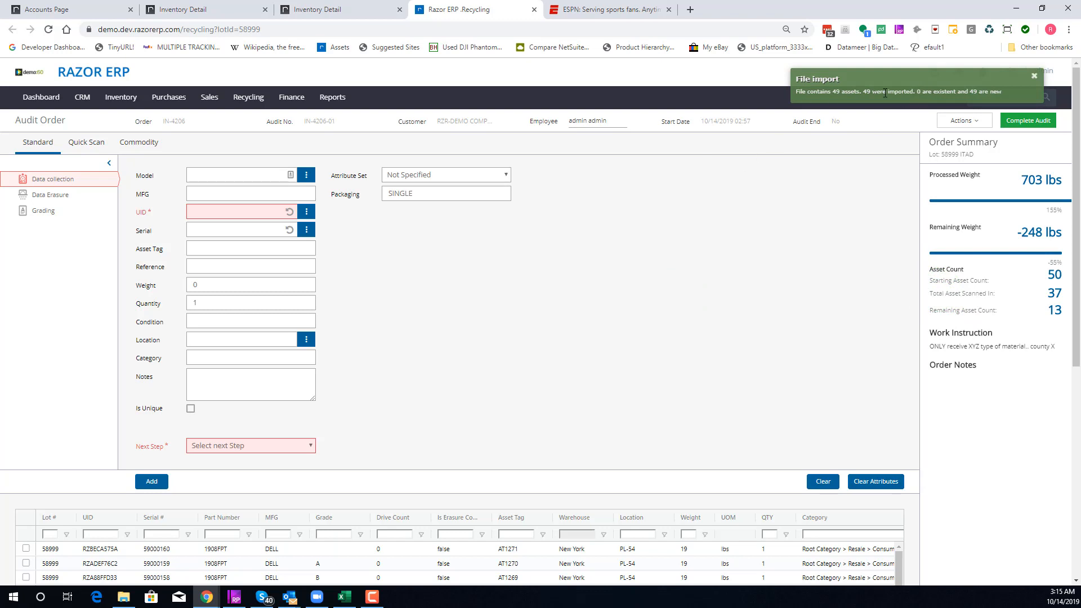
Step: Dismiss the file import notification and reload the audit order to refresh its summary and asset list
click(811, 95)
right_click(780, 276)
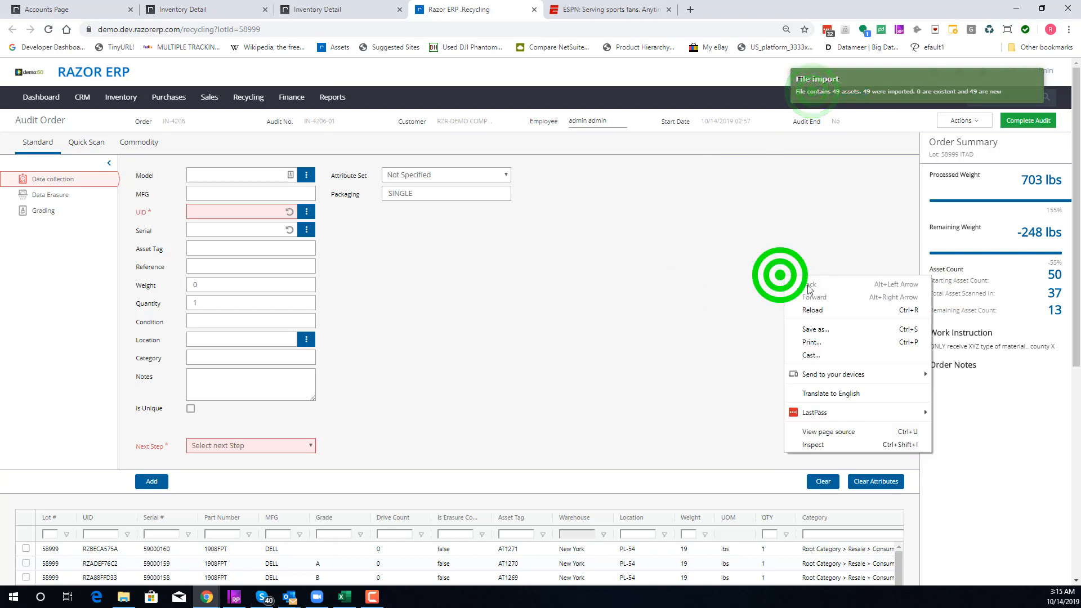
click(810, 303)
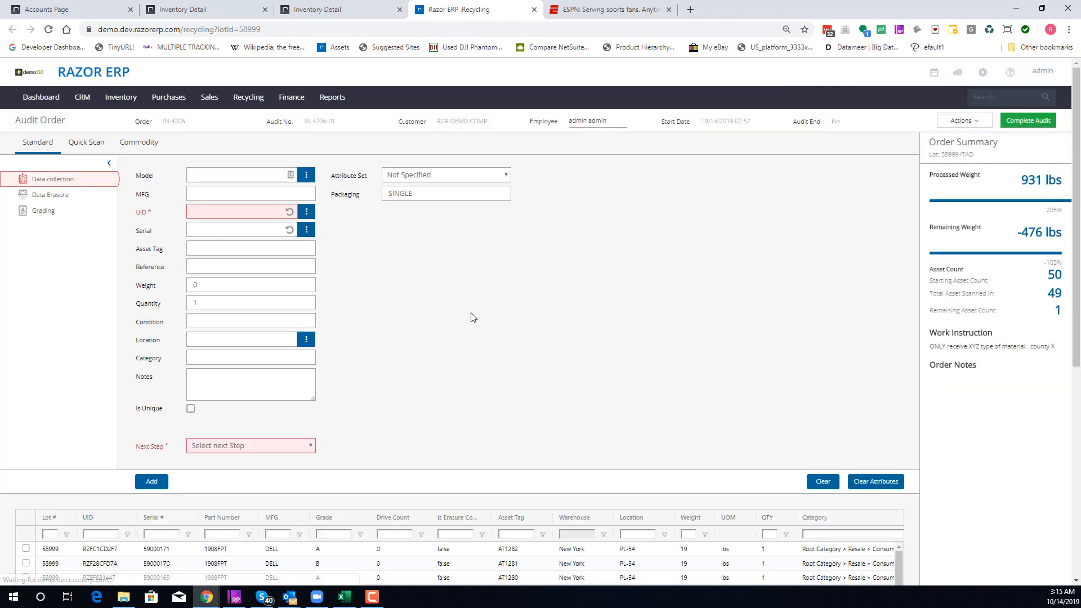
Step: Select the imported DELL asset with asset tag AT1279 in the asset list and review its data collection fields and attributes
scroll(471, 317, down, 4)
scroll(471, 317, down, 1)
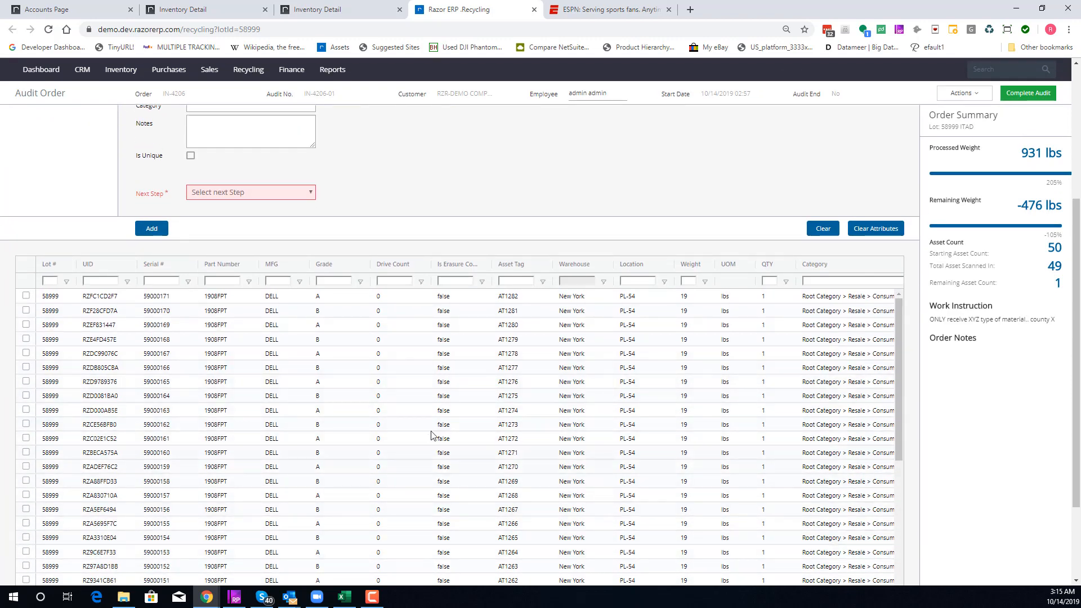
click(376, 329)
click(268, 335)
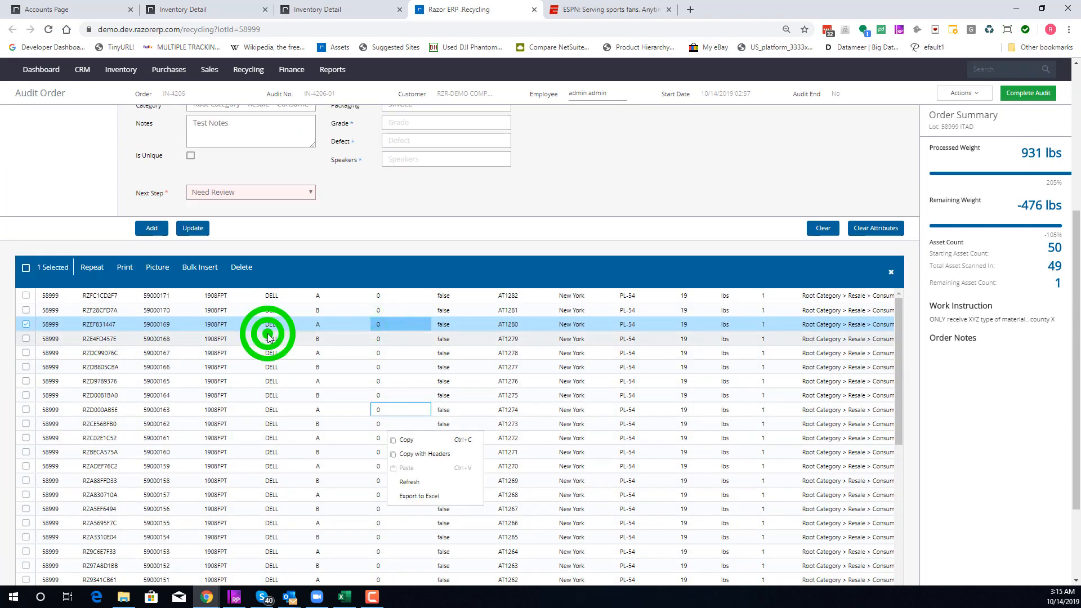
scroll(274, 407, up, 5)
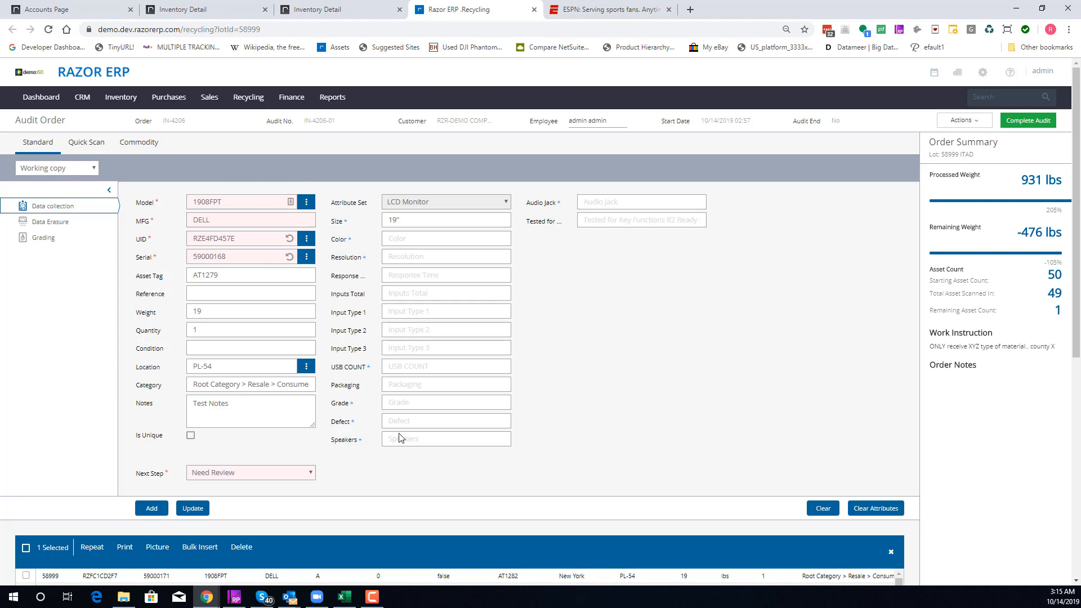
scroll(737, 400, down, 2)
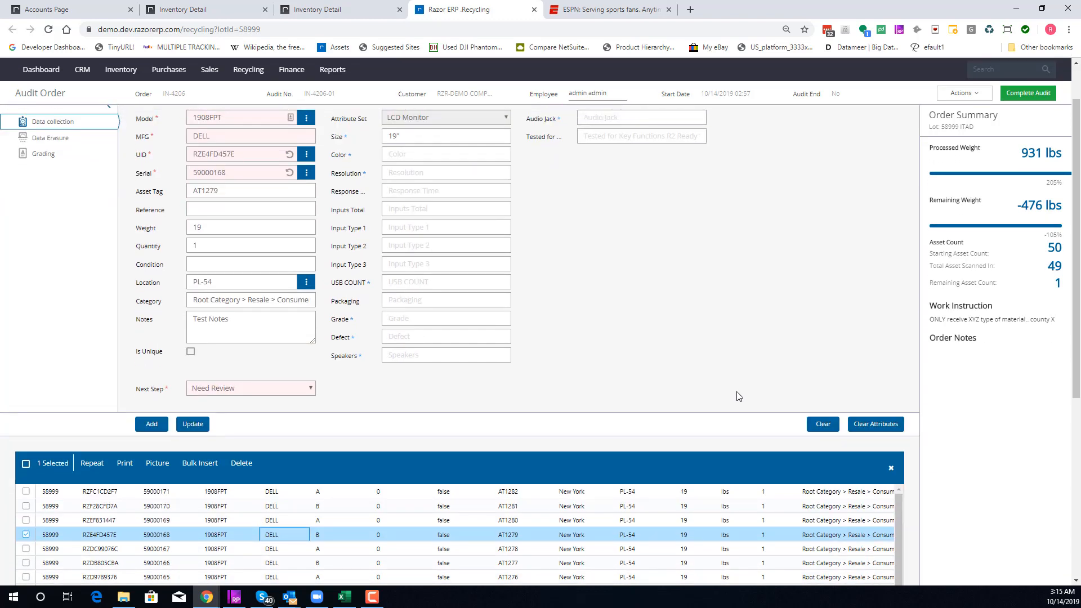
scroll(739, 394, up, 2)
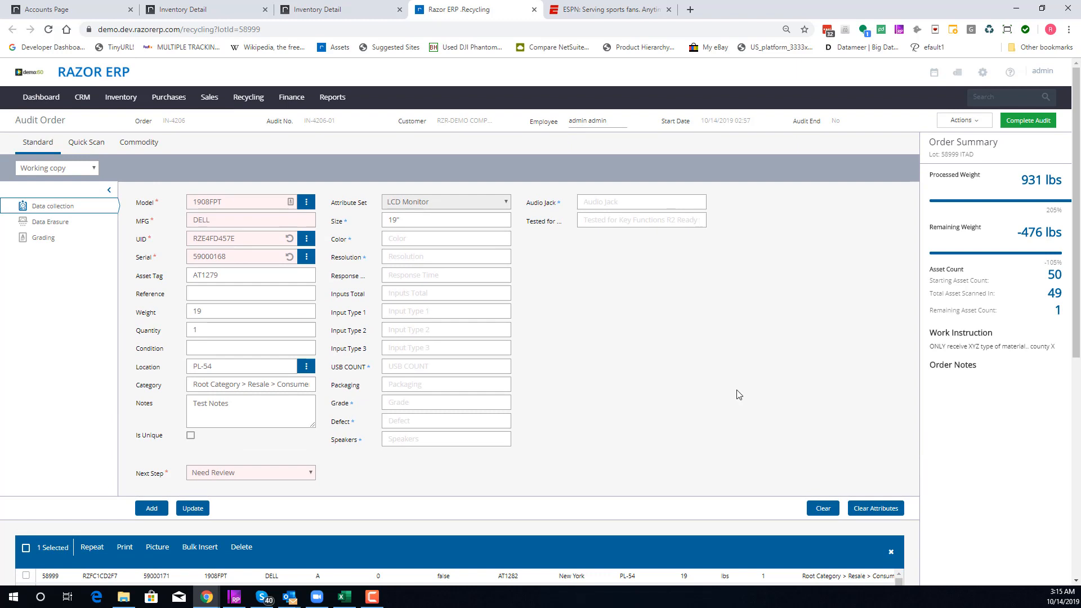